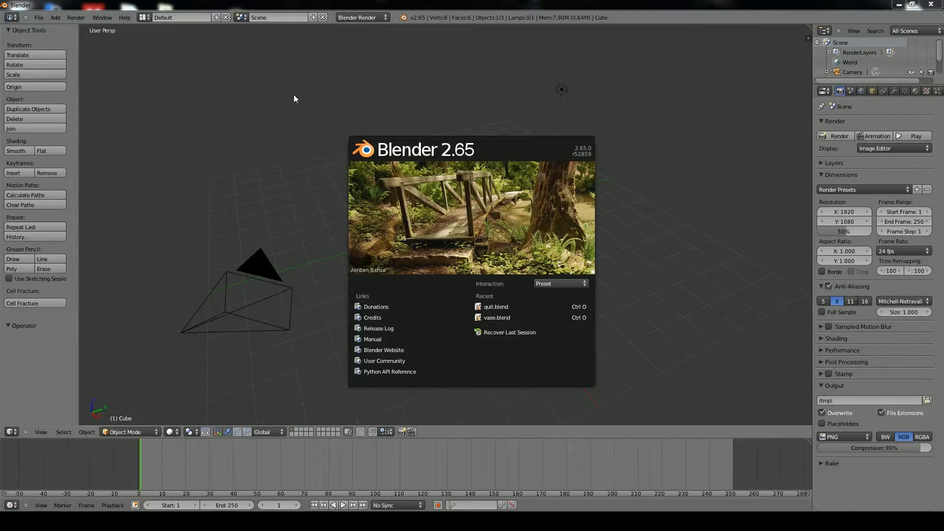
- Flatten the default cube by raising its bottom face along Z in Edit Mode
click(282, 144)
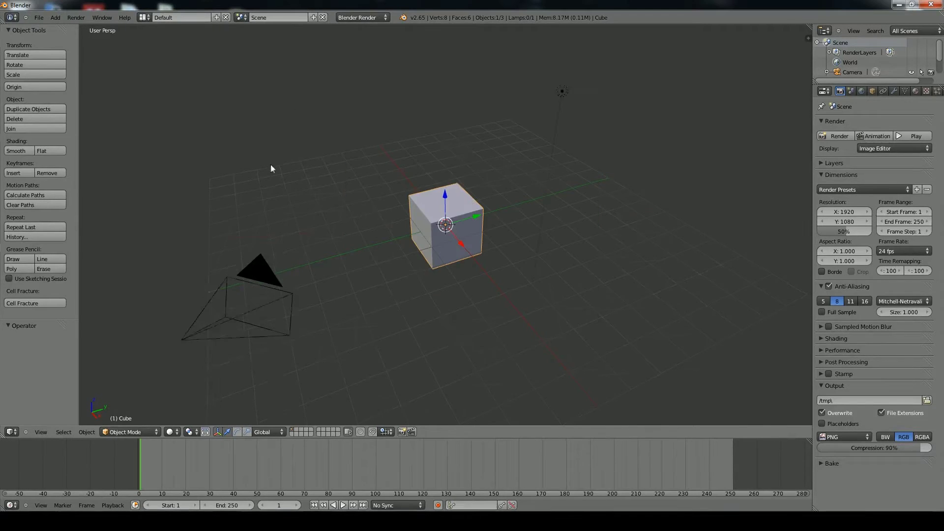
middle_drag(270, 164, 421, 202)
key(Tab)
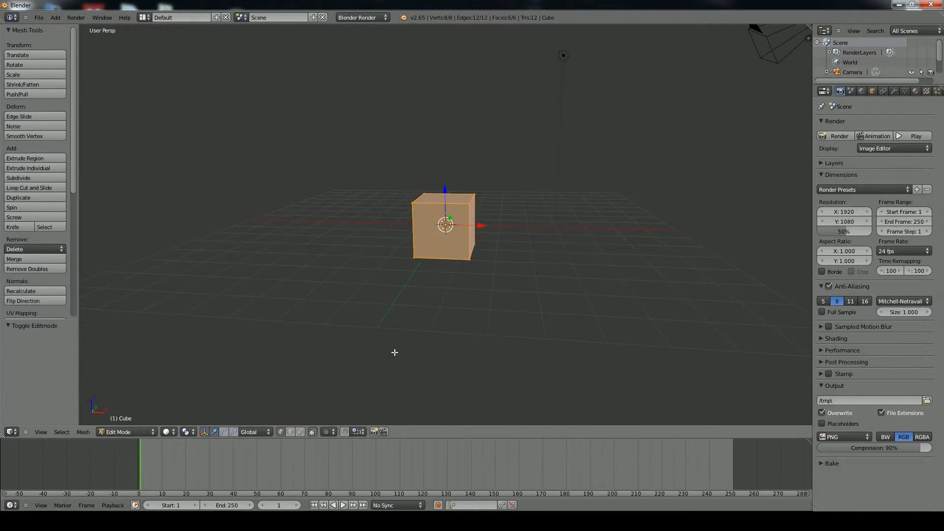
click(300, 432)
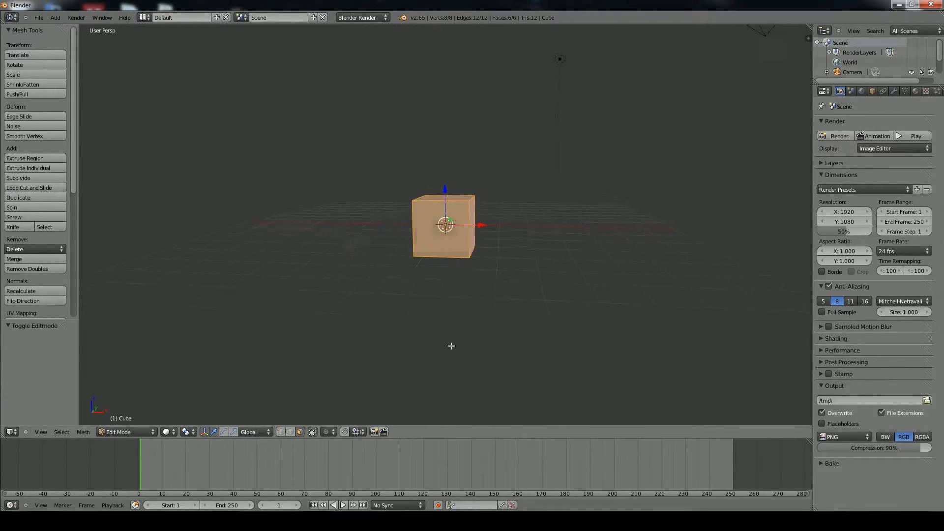
middle_drag(451, 343, 443, 314)
key(a)
right_click(446, 249)
middle_drag(446, 249, 478, 268)
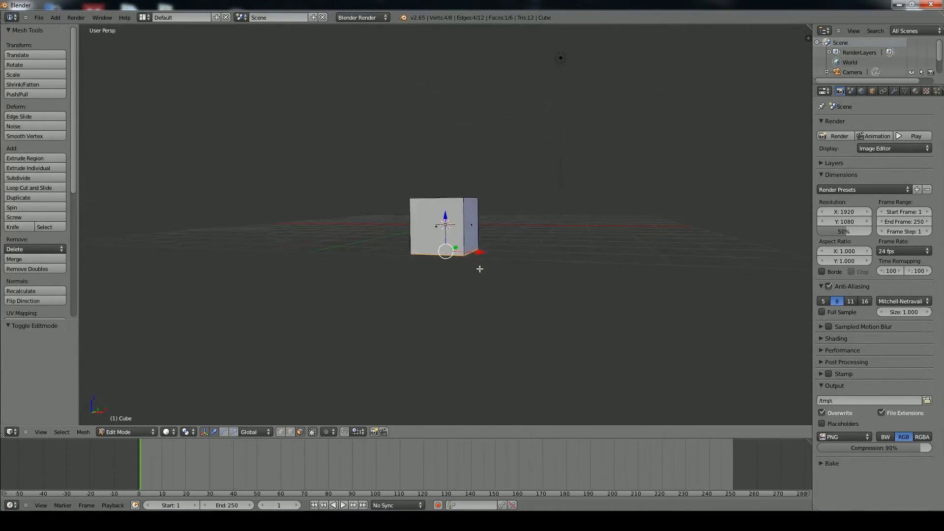
key(g)
key(z)
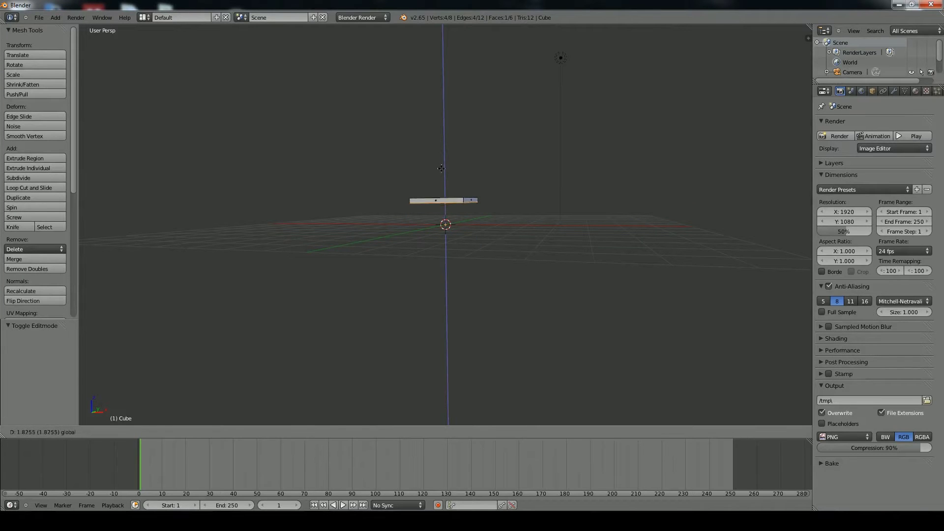
click(443, 168)
- Stretch the flattened slab lengthwise along X and lift the whole mesh above the grid
middle_drag(475, 199, 520, 226)
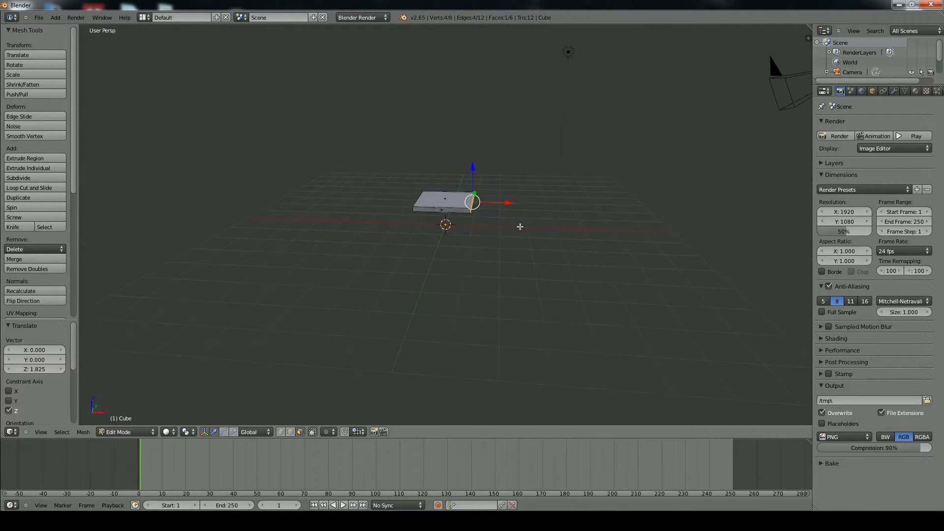
key(g)
key(x)
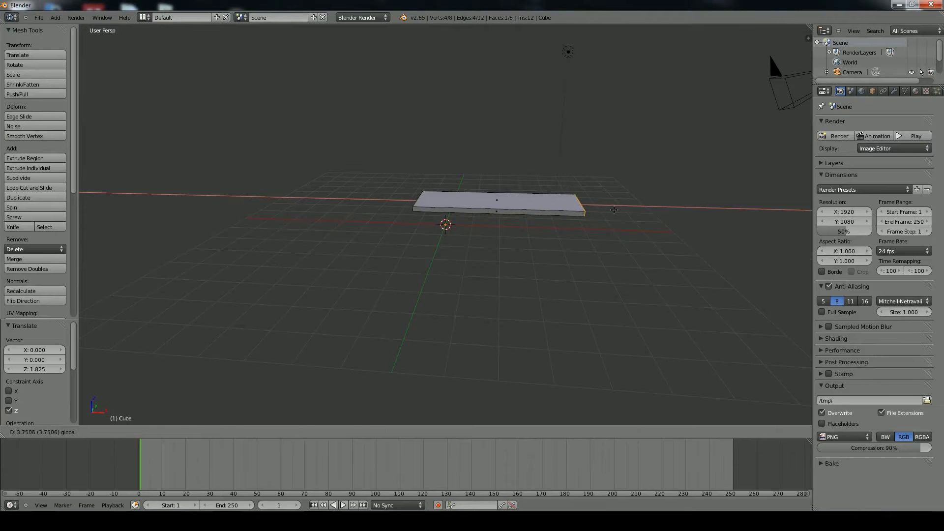
click(610, 209)
key(a)
key(a)
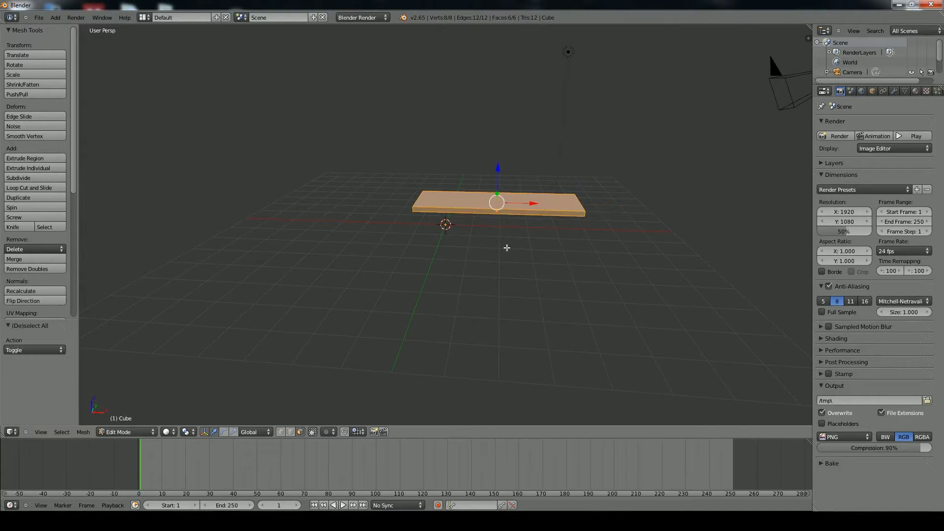
drag(499, 180, 500, 142)
middle_drag(550, 201, 515, 214)
key(a)
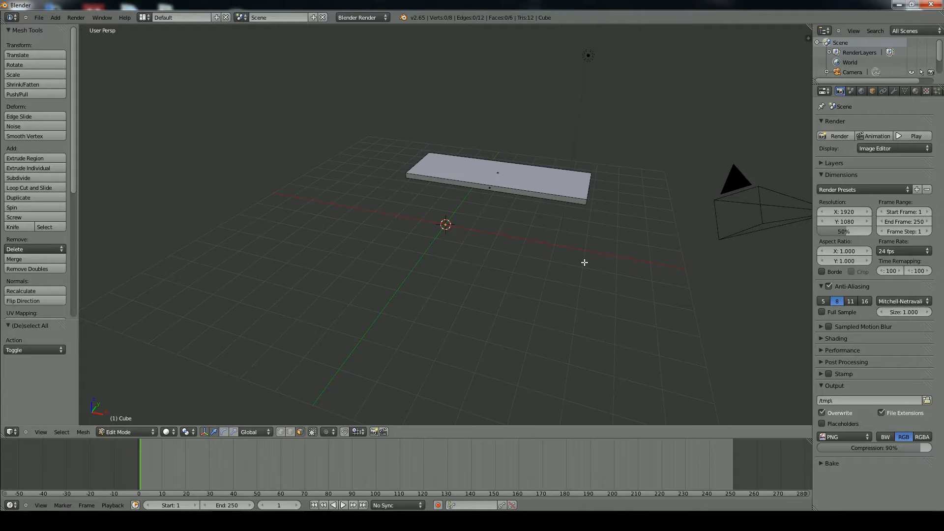
middle_drag(560, 228, 578, 254)
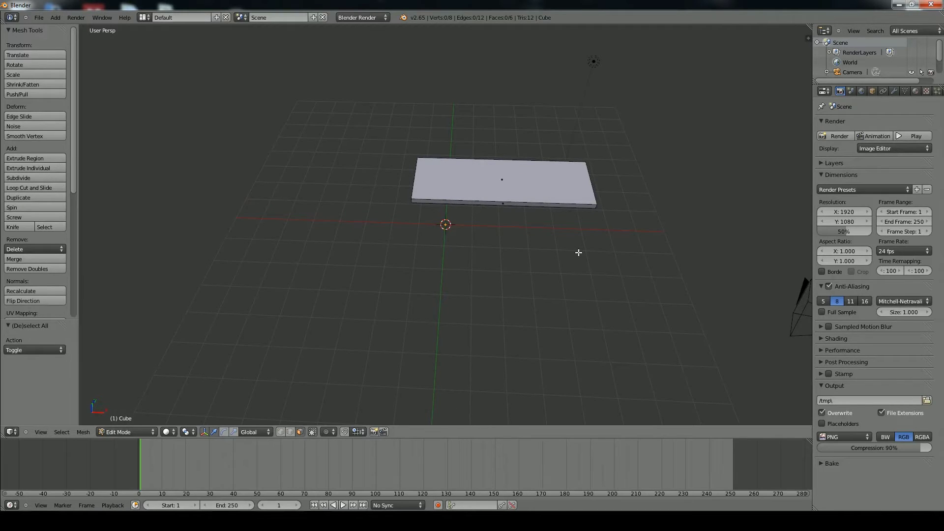
key(KP_5)
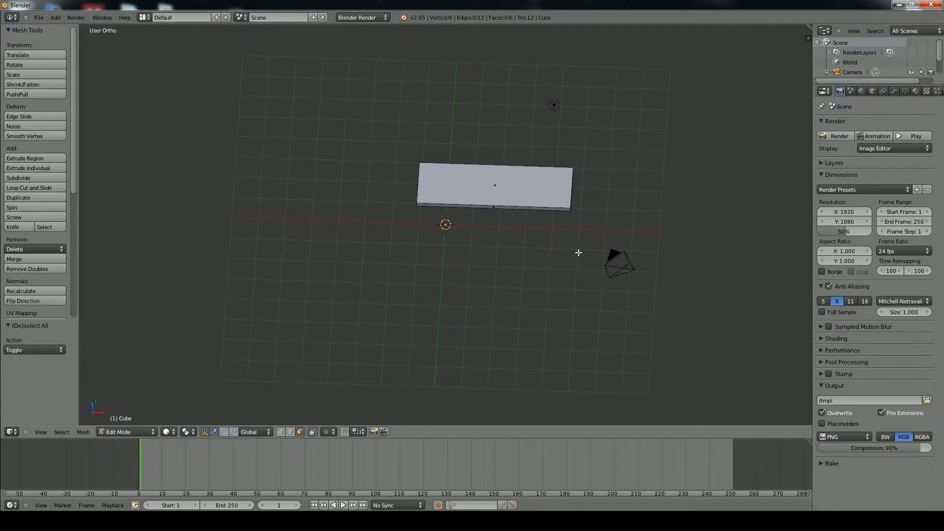
- In top view, add a two-loop cut, narrow it along X and move the strip near the left end
key(KP_7)
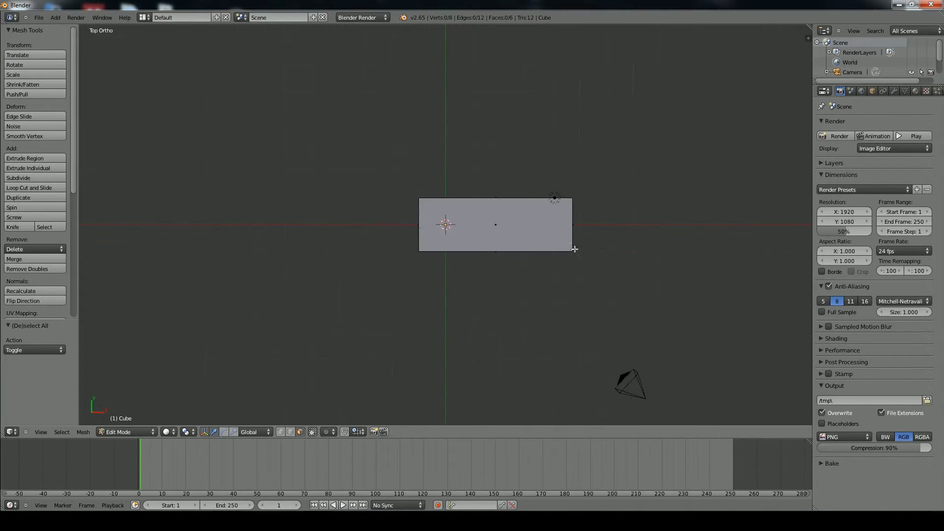
scroll(539, 255, up, 5)
shift+middle_drag(544, 246, 464, 249)
key(ctrl+r)
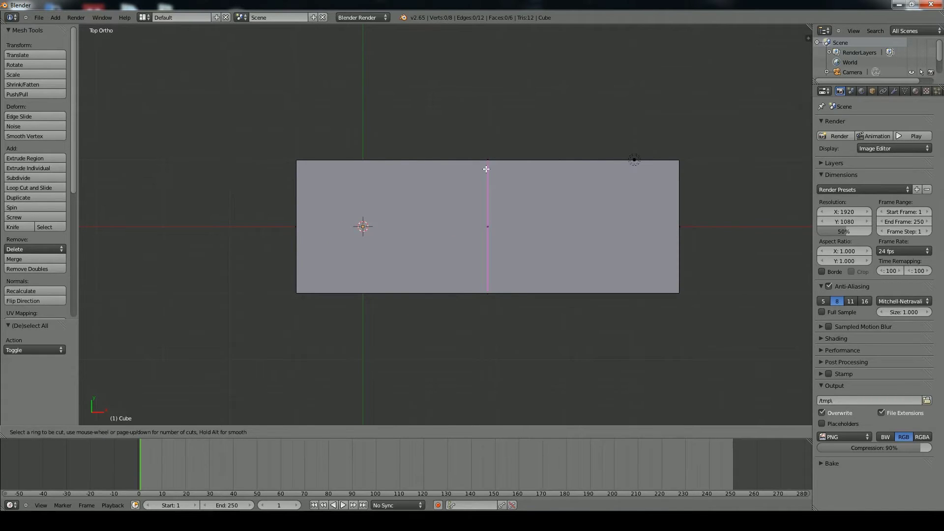
scroll(486, 169, up, 1)
click(485, 169)
right_click(486, 169)
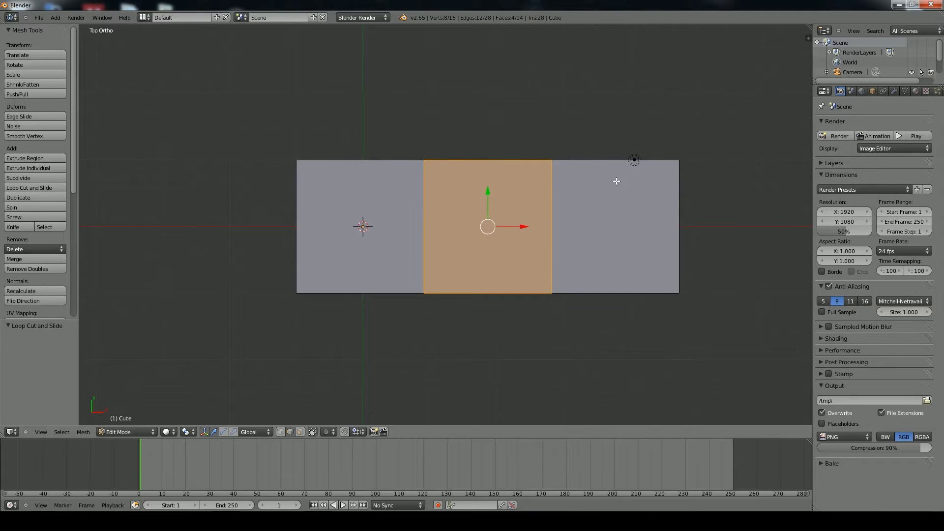
key(s)
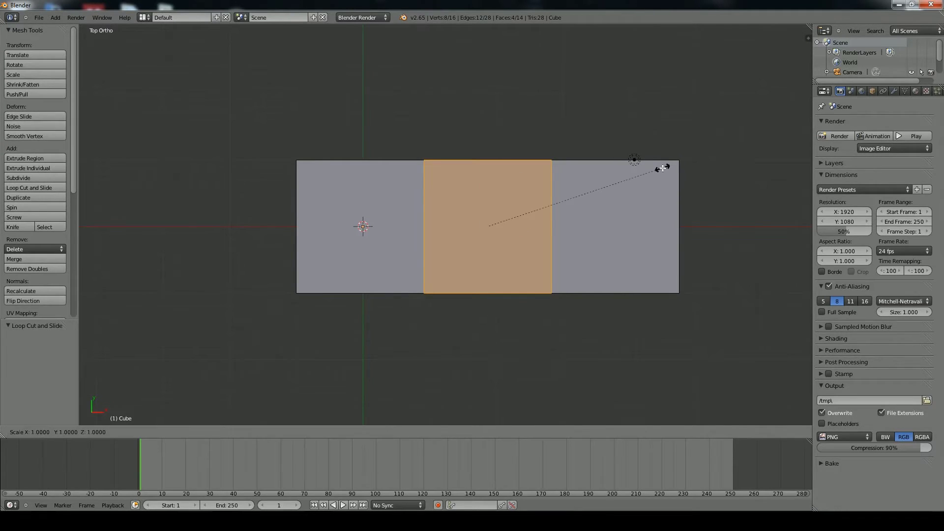
key(x)
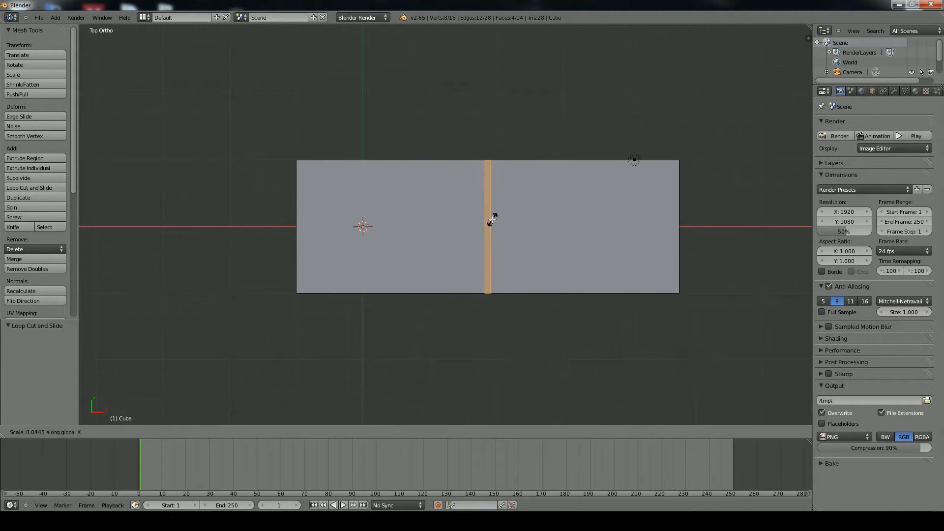
click(490, 220)
drag(522, 227, 356, 226)
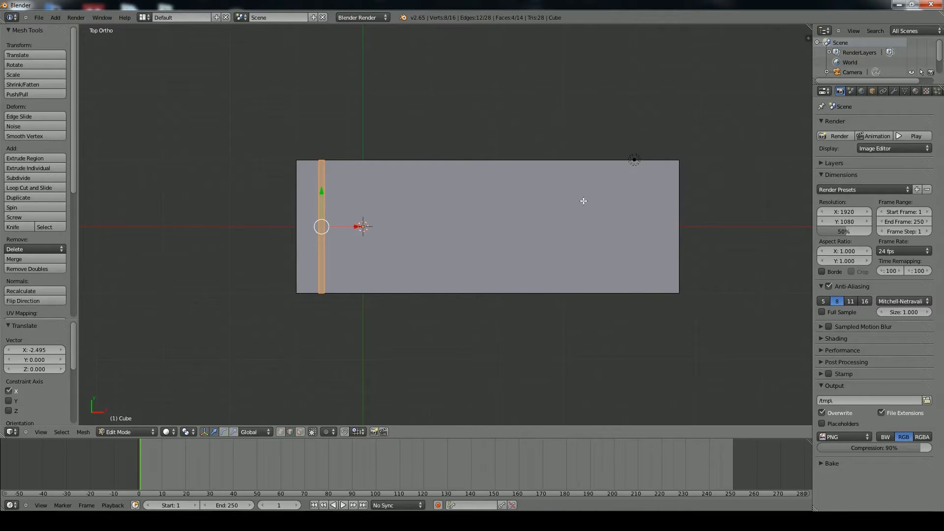
- Add a second thin two-loop strip, placed toward the slab's left end
key(ctrl+r)
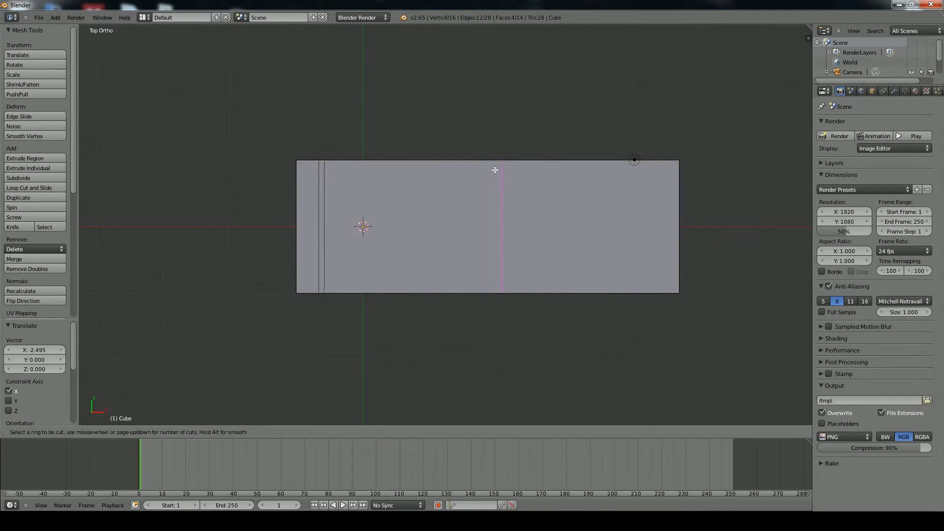
scroll(495, 169, up, 1)
click(495, 170)
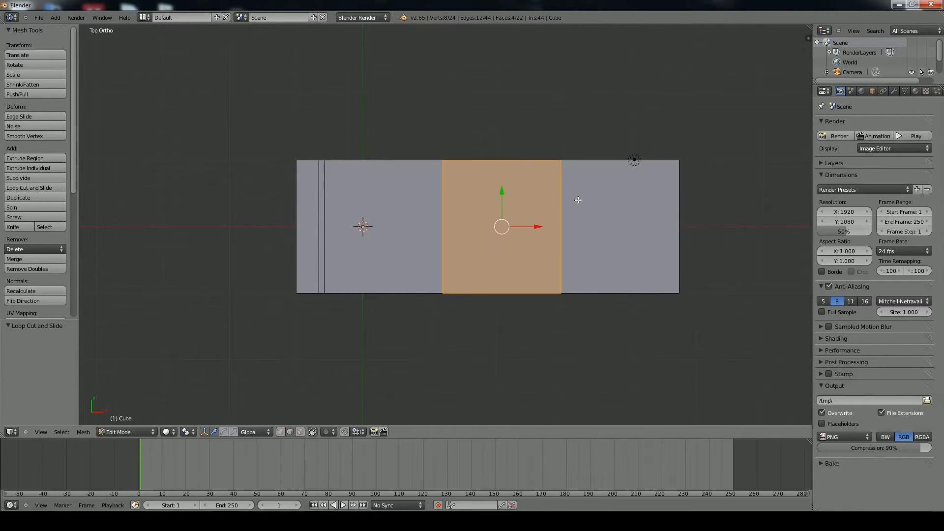
key(s)
key(x)
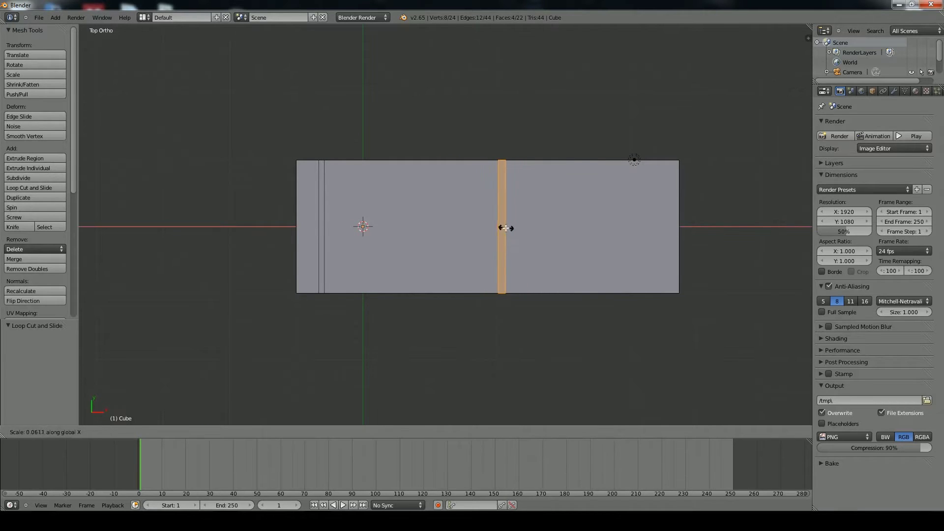
click(503, 227)
drag(534, 226, 403, 226)
- Add a third thin two-loop strip, placed near the slab's right end
key(ctrl+r)
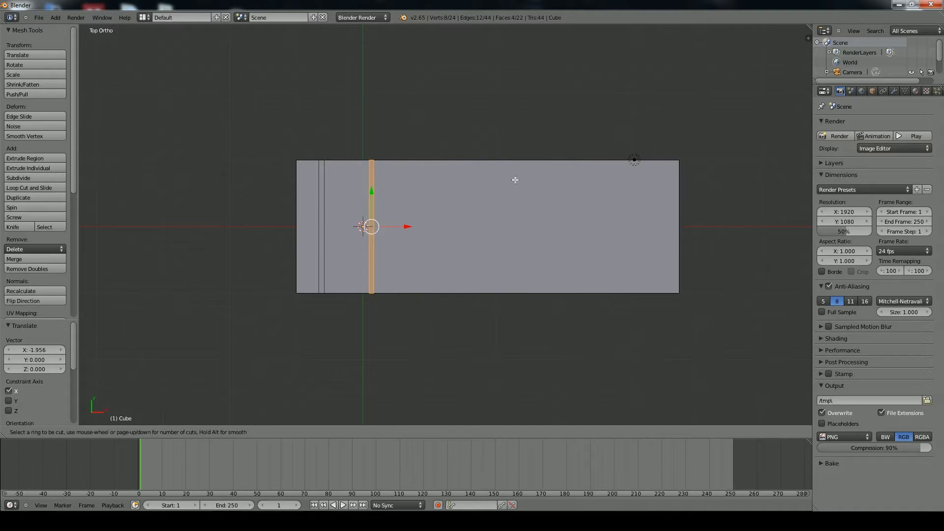
scroll(514, 169, up, 1)
click(514, 168)
key(s)
key(x)
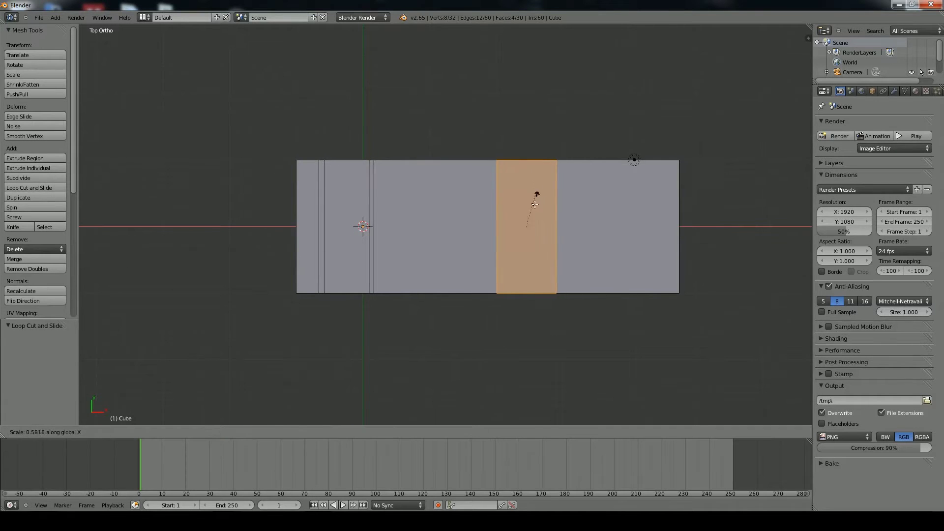
click(526, 223)
drag(549, 226, 670, 222)
- Add a fourth thin two-loop strip, placed toward the slab's right end
key(ctrl+r)
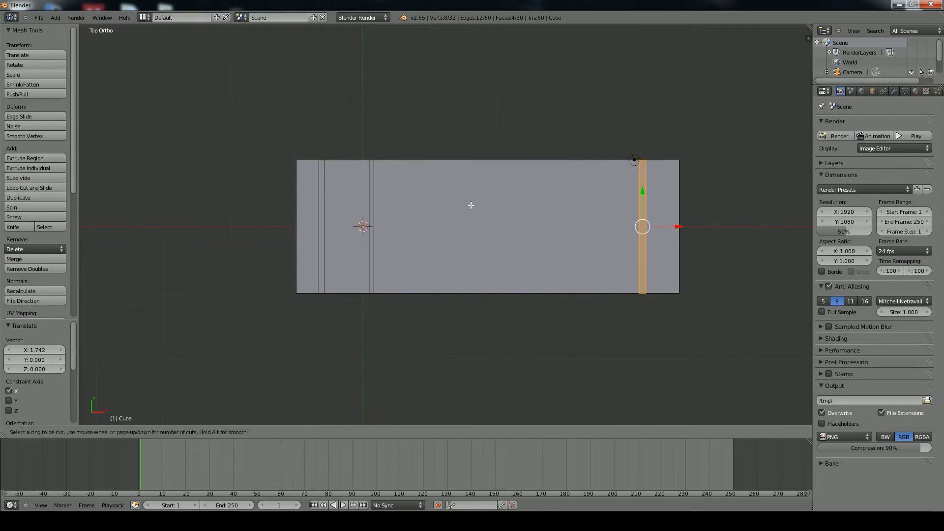
scroll(502, 165, up, 1)
click(502, 167)
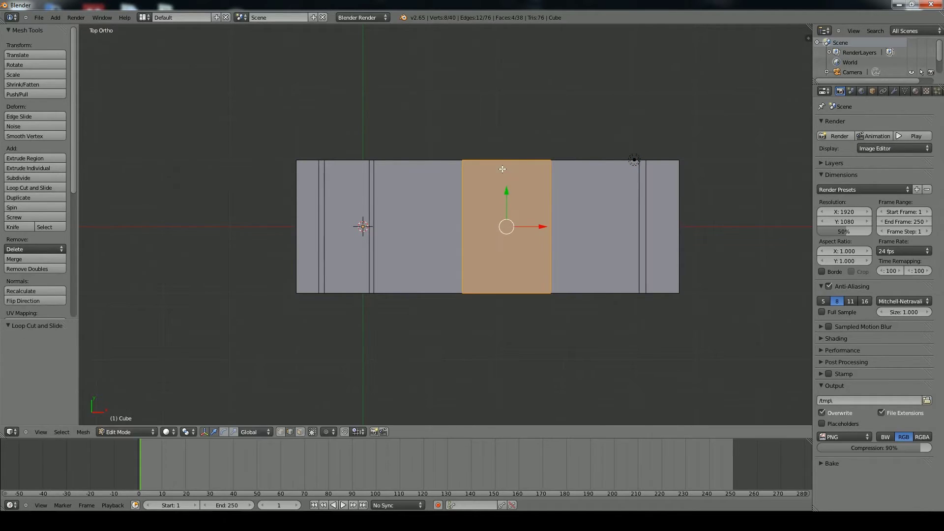
key(s)
key(x)
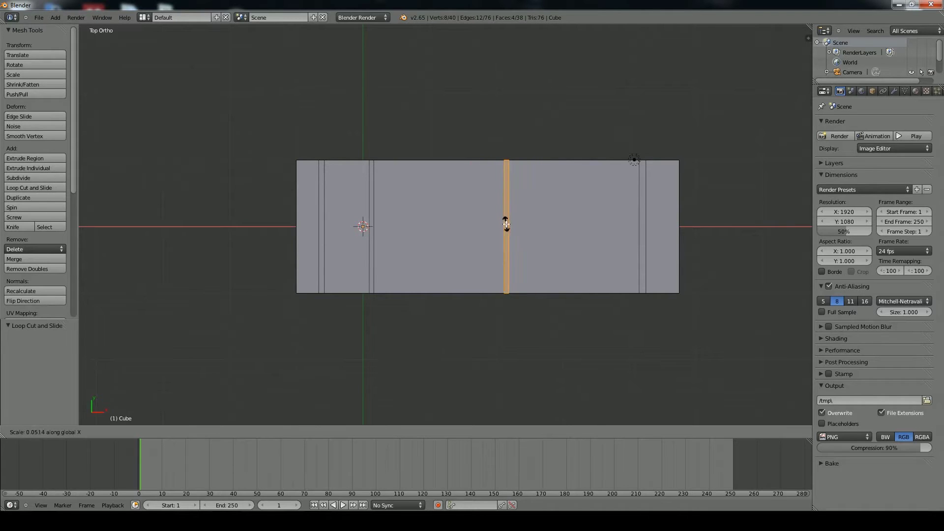
click(506, 224)
drag(529, 224, 625, 226)
click(632, 225)
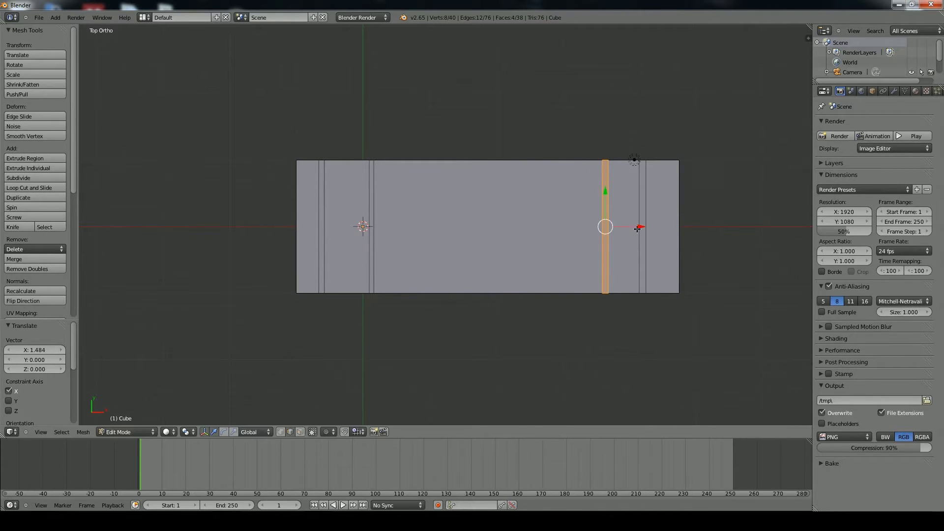
- Nudge the right-end strip along X to its final position
key(g)
key(x)
click(629, 230)
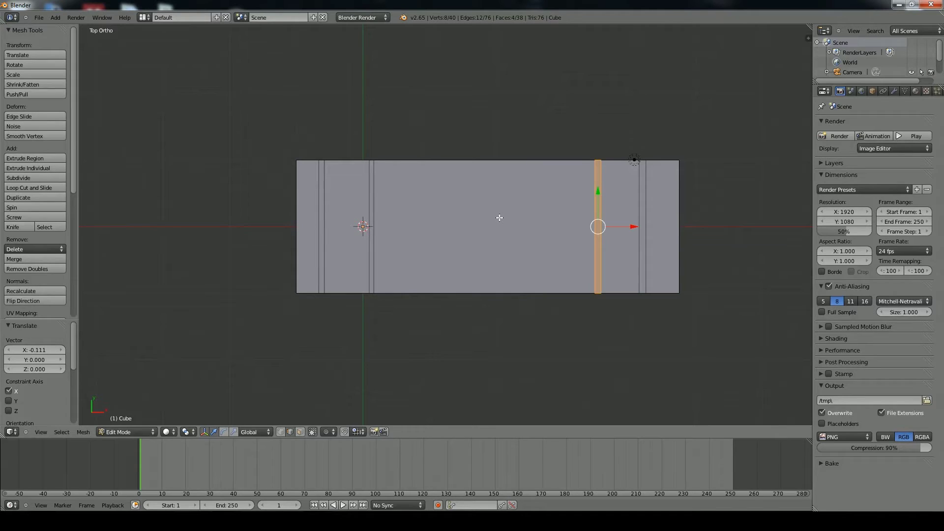
- Cut a lengthwise pair of edge loops, squeeze them together along Y, and move them near the upper long edge
key(ctrl+r)
scroll(334, 219, up, 1)
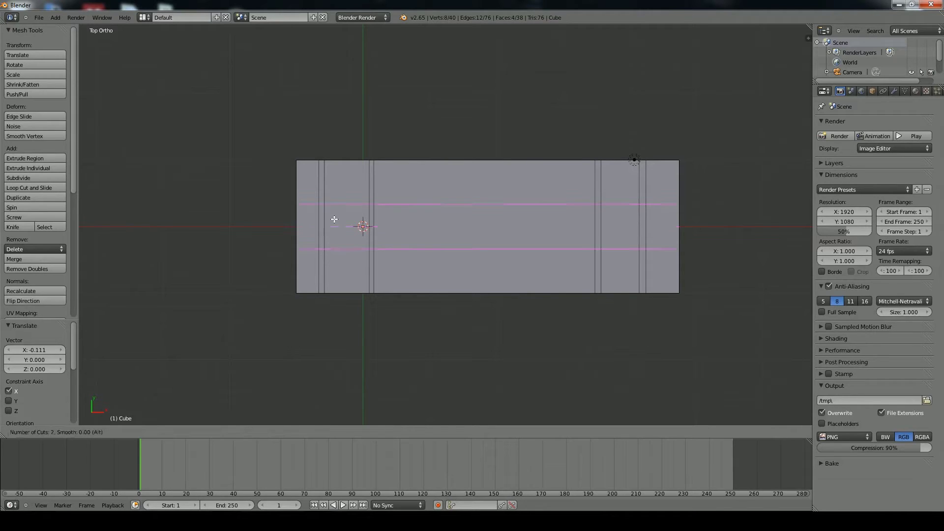
click(334, 219)
right_click(334, 219)
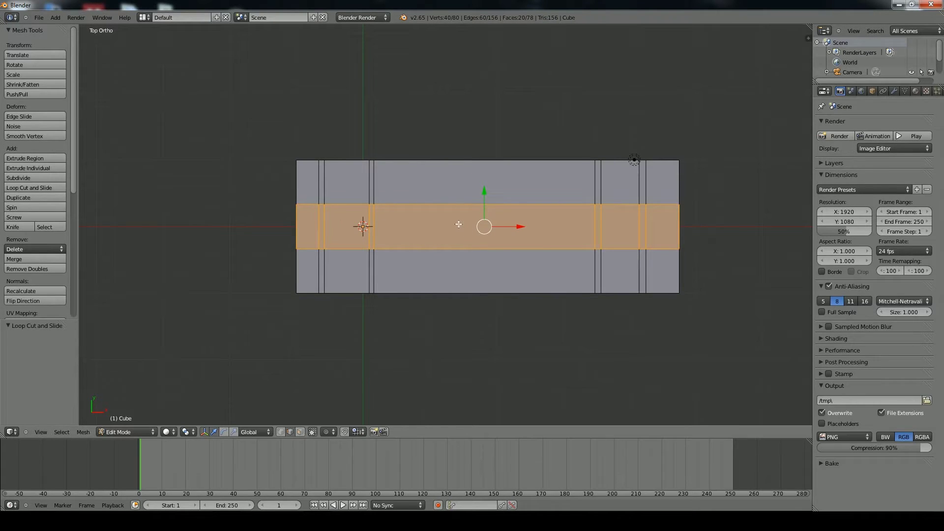
key(s)
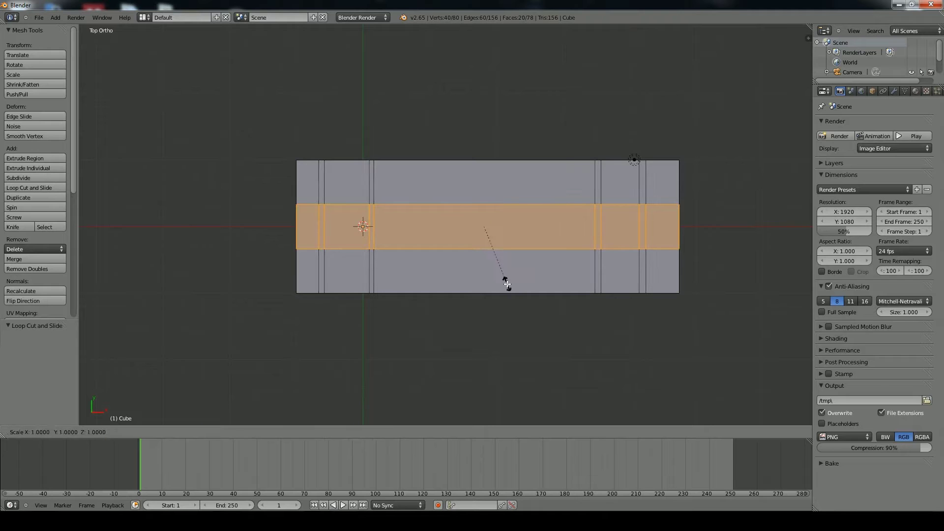
key(y)
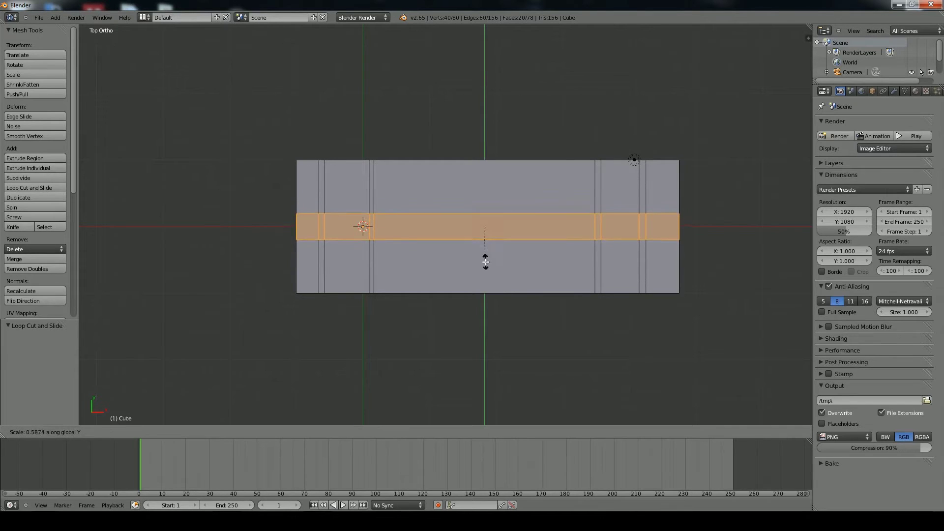
click(485, 228)
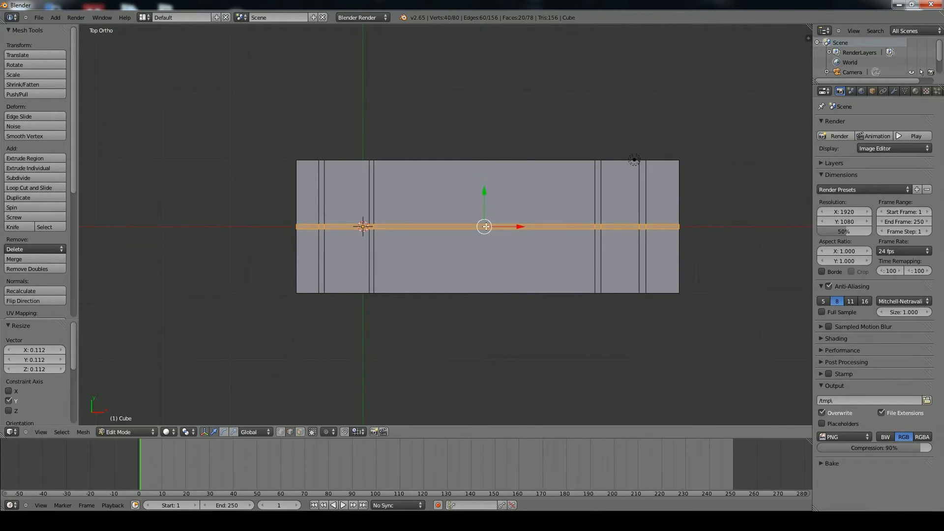
drag(484, 192, 485, 148)
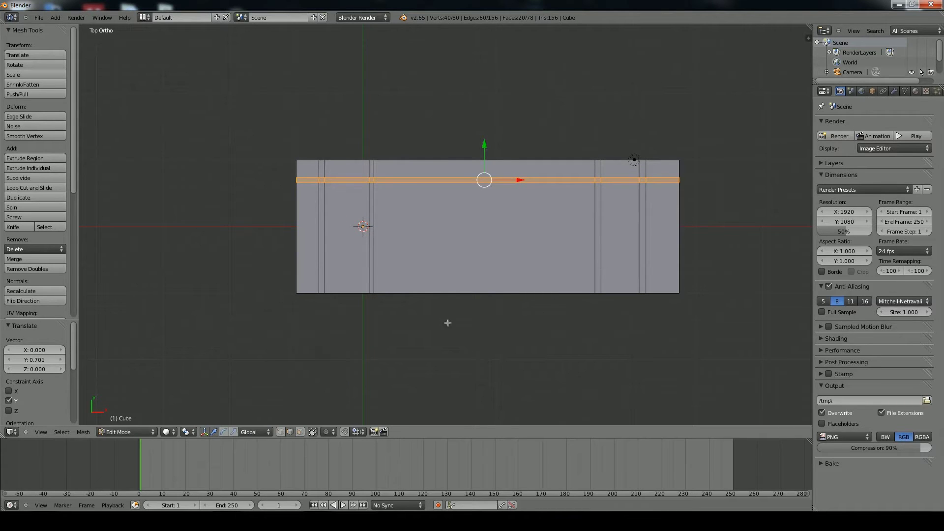
- Add a second squeezed lengthwise loop pair near the slab's lower long edge
key(ctrl+r)
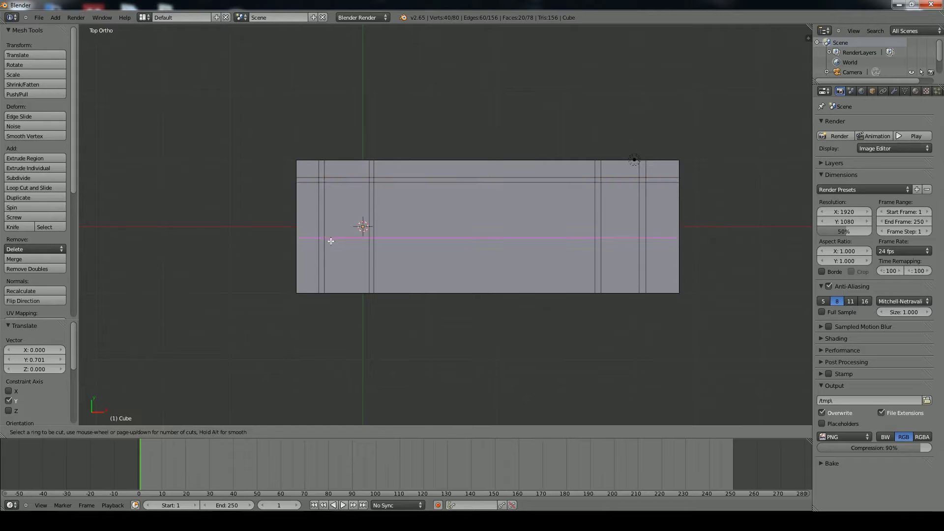
click(331, 241)
right_click(330, 240)
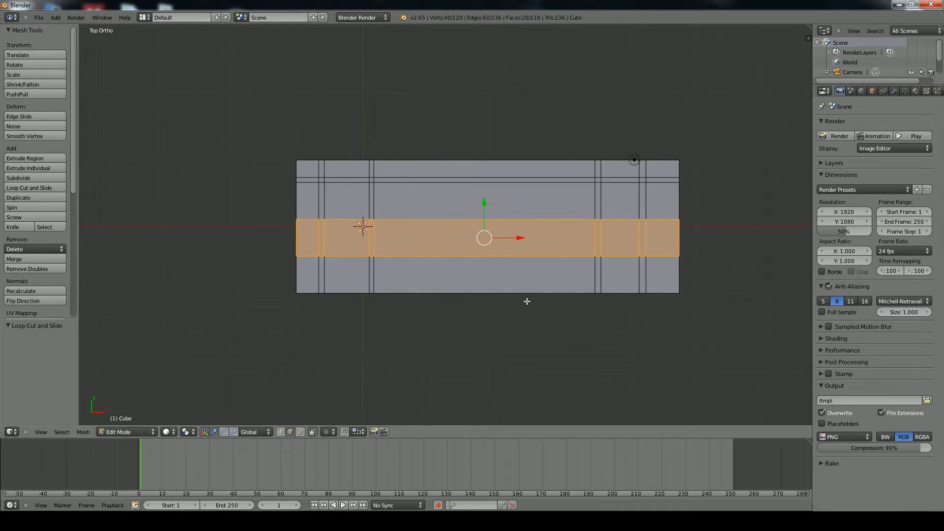
key(s)
key(y)
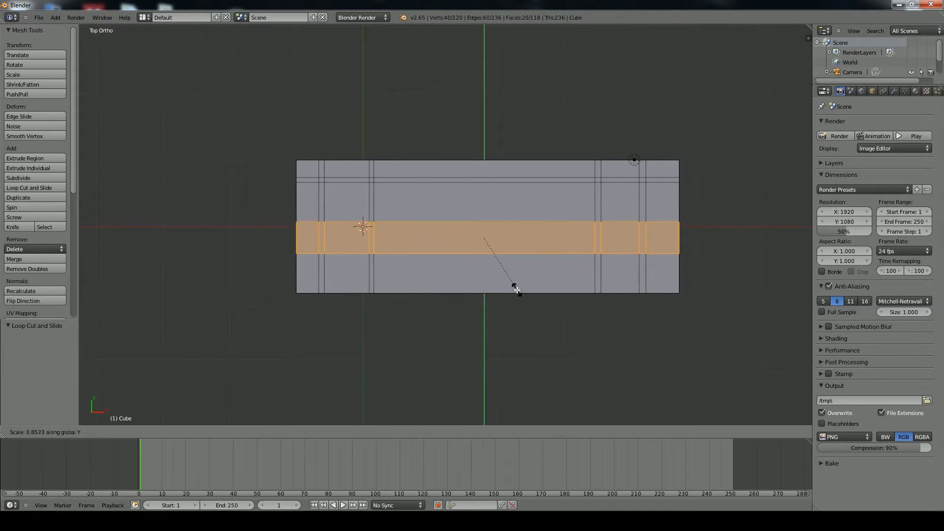
click(487, 247)
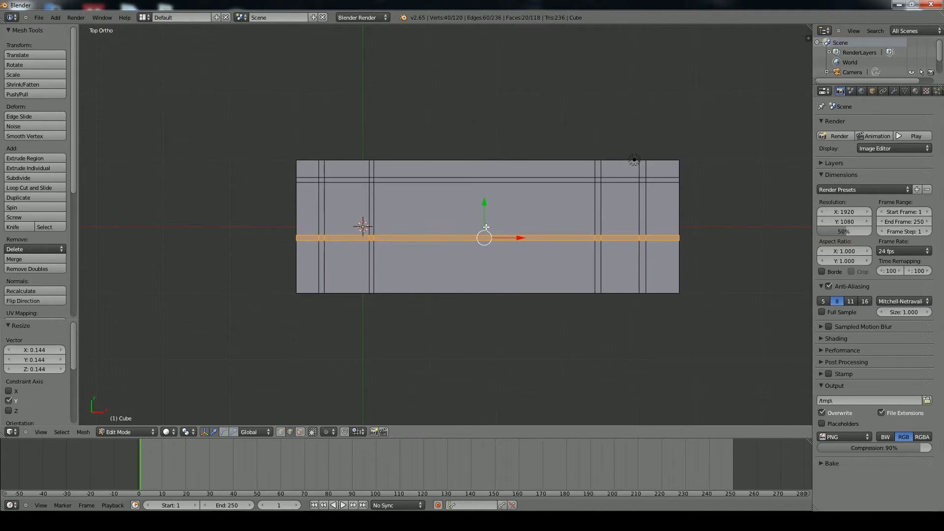
key(g)
key(y)
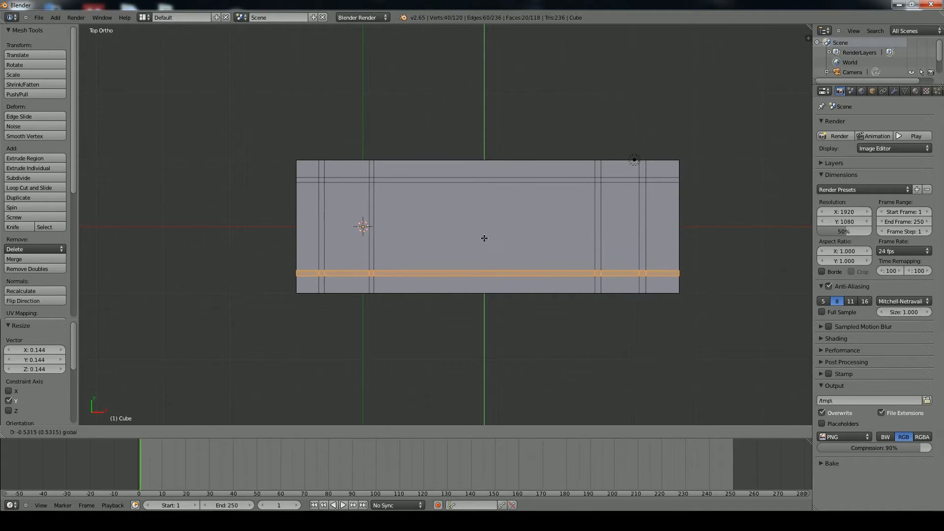
click(483, 238)
middle_drag(524, 273, 563, 278)
- Switch to perspective, deselect all, and view the slab's underside in face-select mode
scroll(566, 278, down, 2)
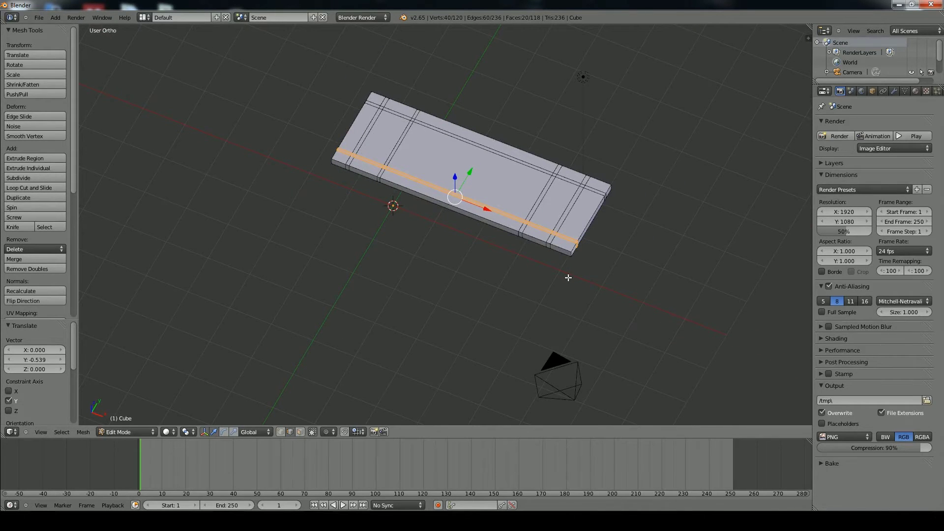
key(KP_5)
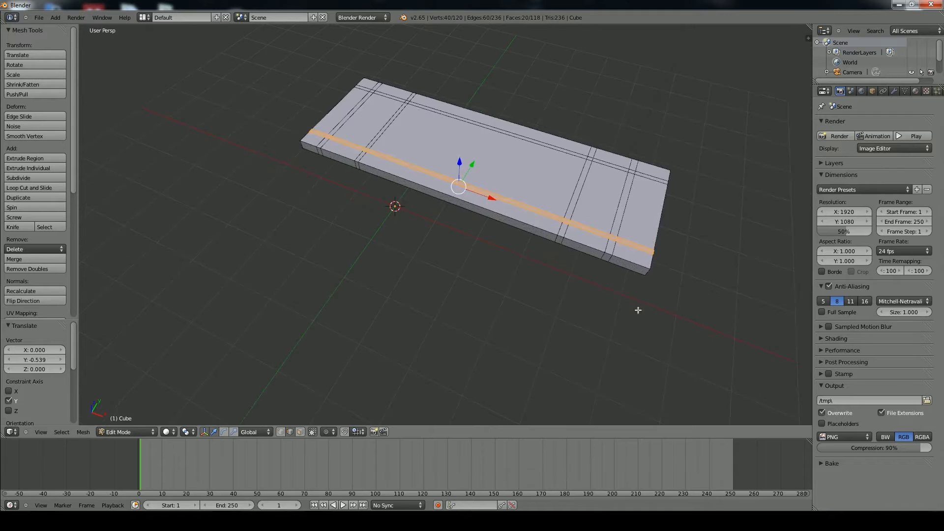
key(a)
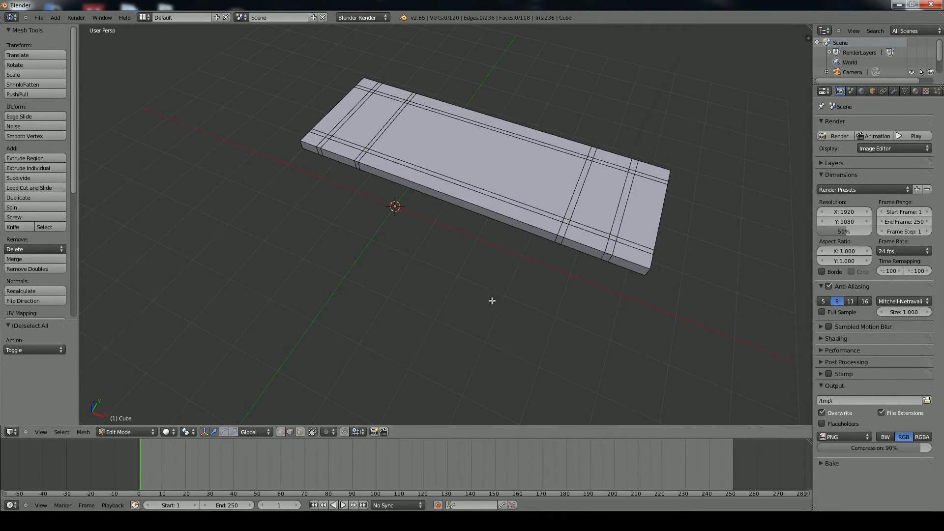
middle_drag(582, 311, 629, 246)
scroll(474, 201, up, 2)
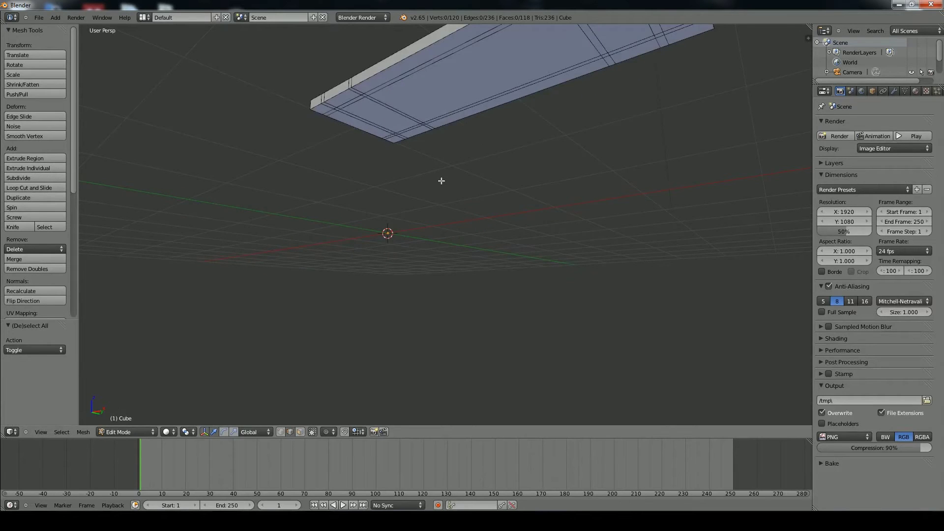
scroll(454, 158, up, 1)
scroll(453, 159, up, 2)
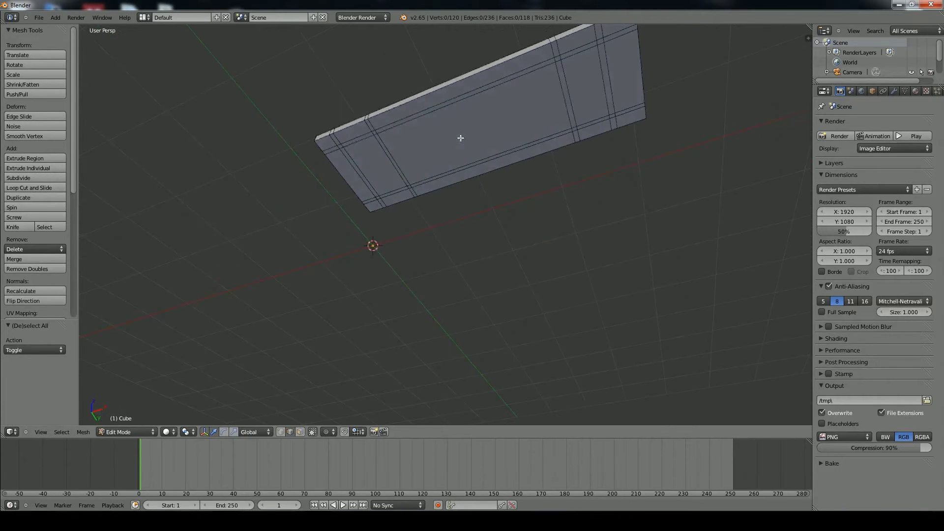
alt+right_click(374, 131)
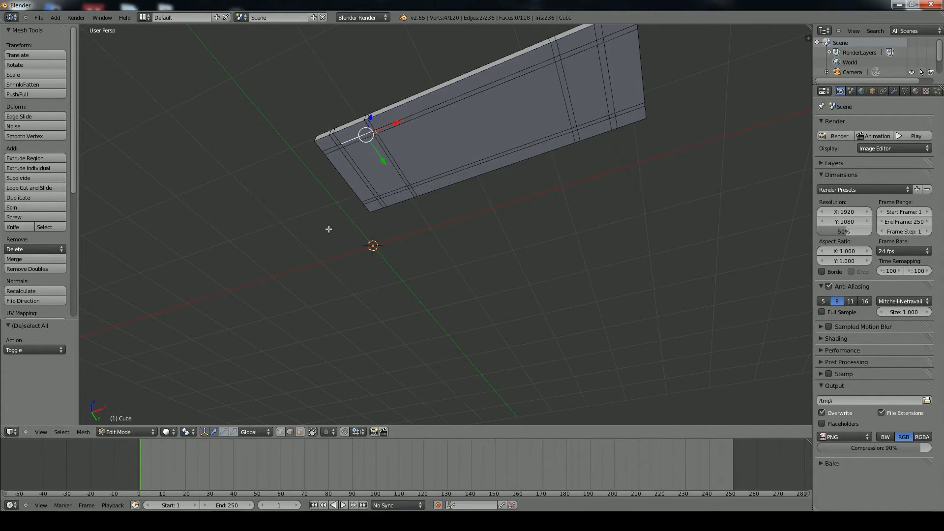
click(300, 431)
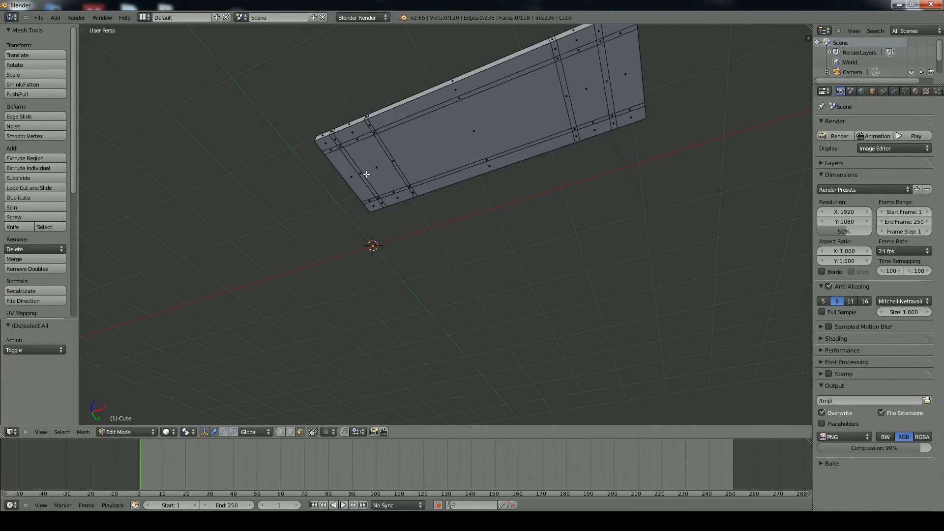
- Select the underside faces of the left-end strip and the long strip along the back edge
right_click(373, 134)
shift+right_click(364, 138)
shift+right_click(342, 146)
shift+right_click(342, 152)
shift+right_click(380, 197)
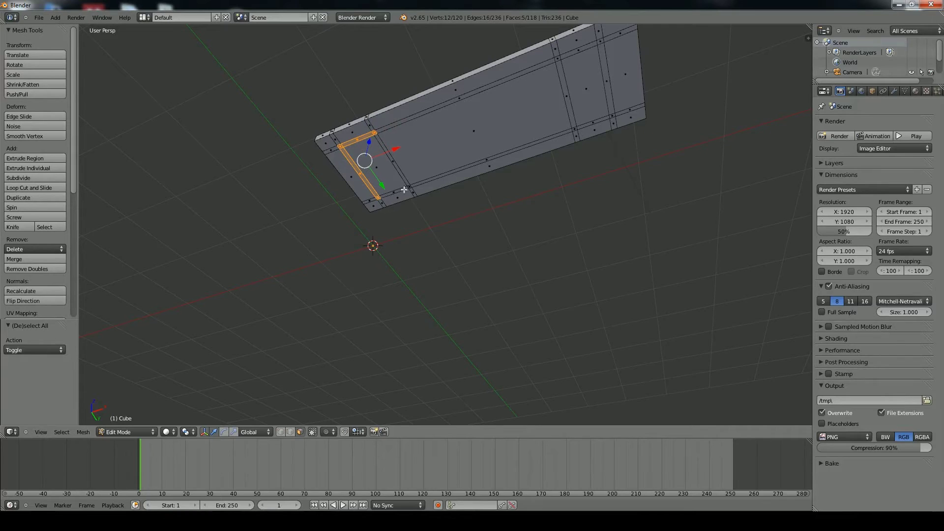
shift+right_click(394, 193)
shift+right_click(408, 189)
shift+right_click(414, 186)
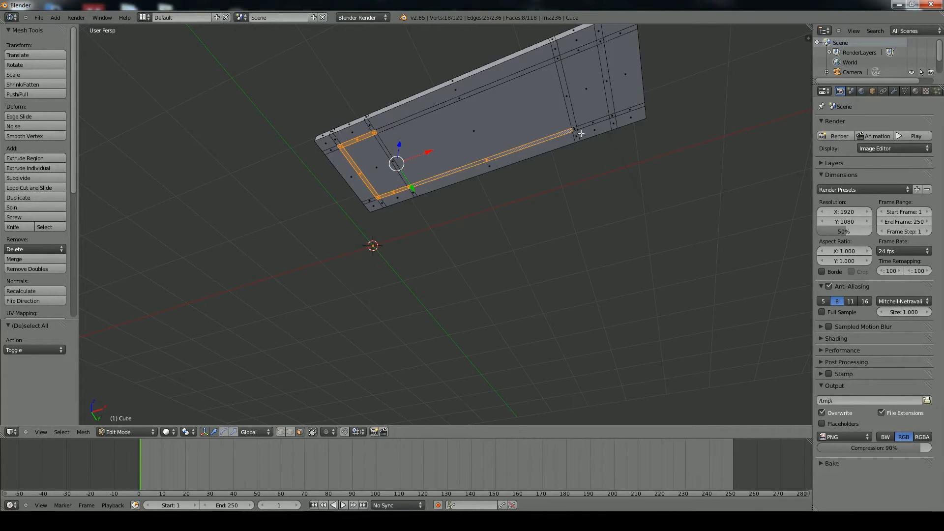
- Add the faces around the rectangular panel at the slab's right end to the selection
shift+right_click(560, 58)
shift+right_click(571, 57)
shift+right_click(606, 79)
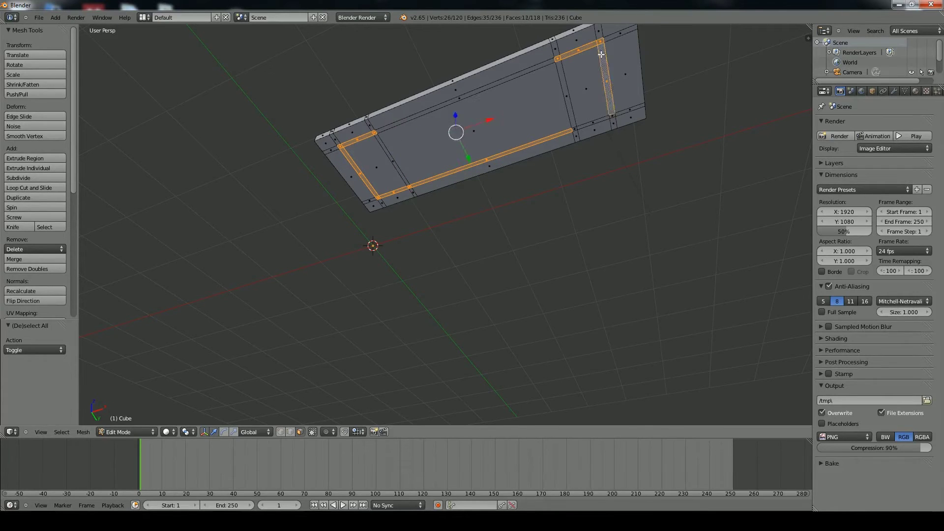
shift+right_click(592, 122)
shift+right_click(585, 88)
shift+right_click(570, 100)
shift+right_click(577, 128)
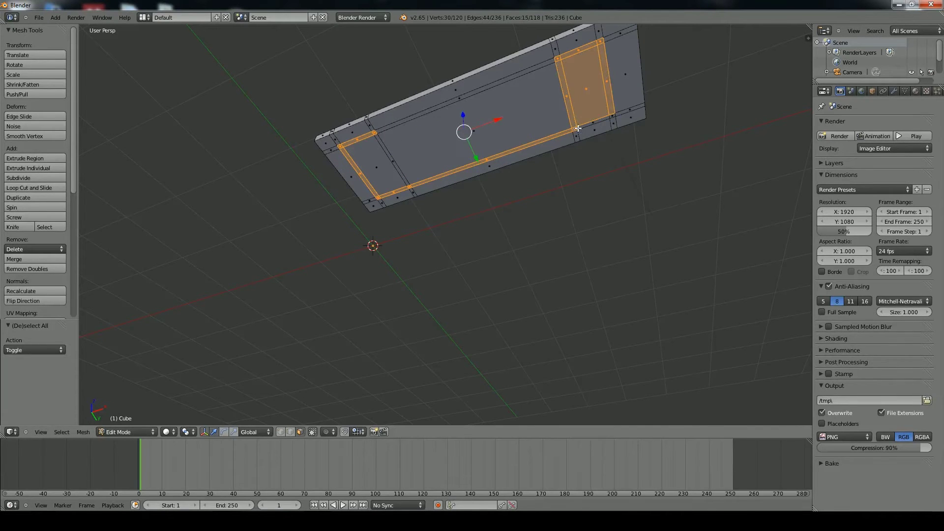
shift+right_click(595, 123)
shift+right_click(612, 116)
- Extrude the selected underside faces about 1.9 units down into legs and a back panel, then exit Edit Mode
middle_drag(602, 157, 613, 220)
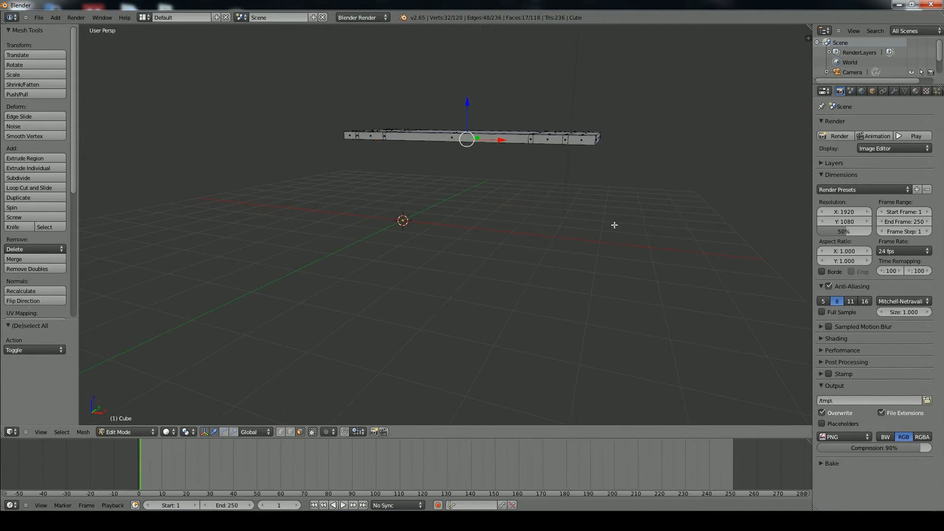
key(e)
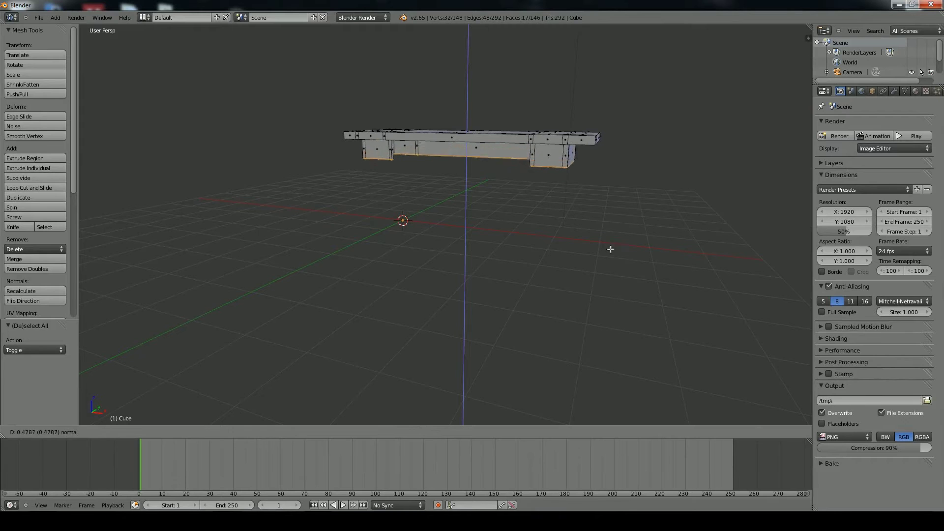
click(600, 300)
middle_drag(607, 280, 550, 257)
scroll(606, 268, down, 5)
key(Tab)
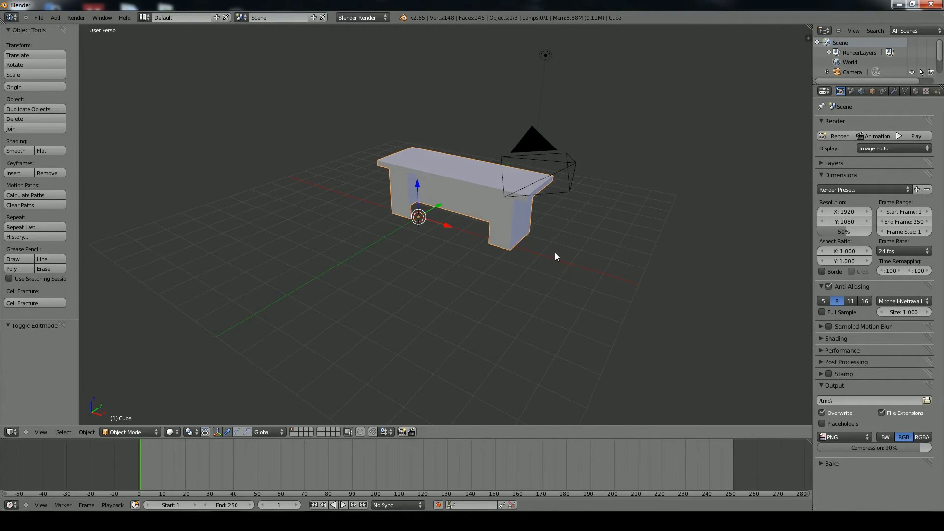
- Cut a two-loop band around the legs and back panel, thin it along Z, and raise it 0.314 toward the tabletop
key(Tab)
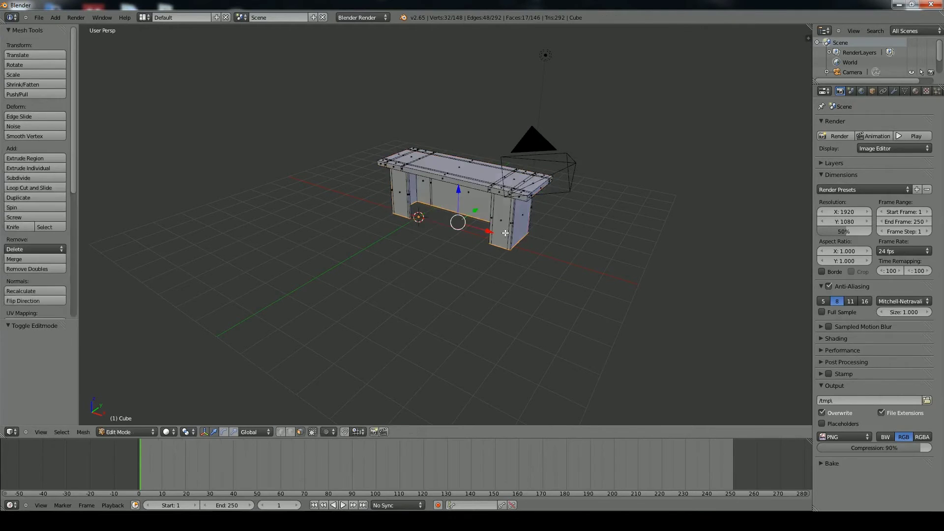
middle_drag(520, 235, 434, 199)
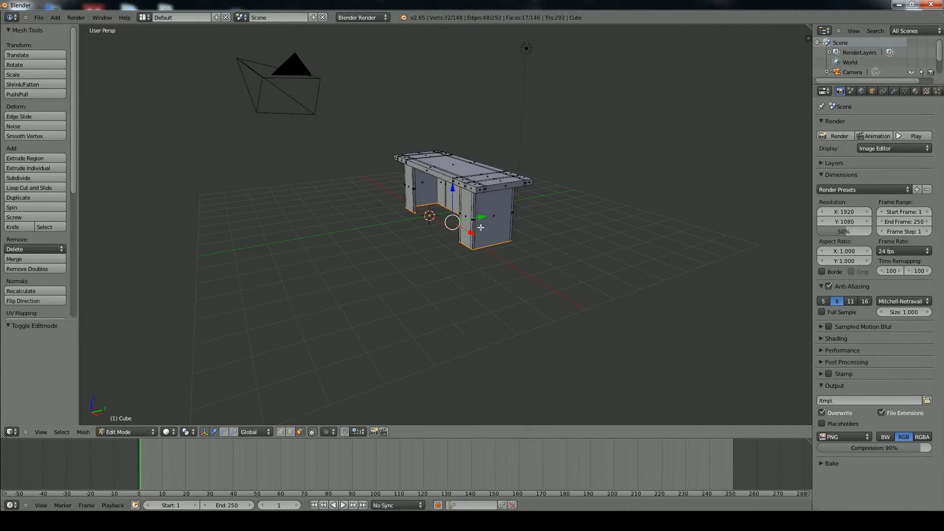
scroll(490, 225, up, 4)
key(ctrl+r)
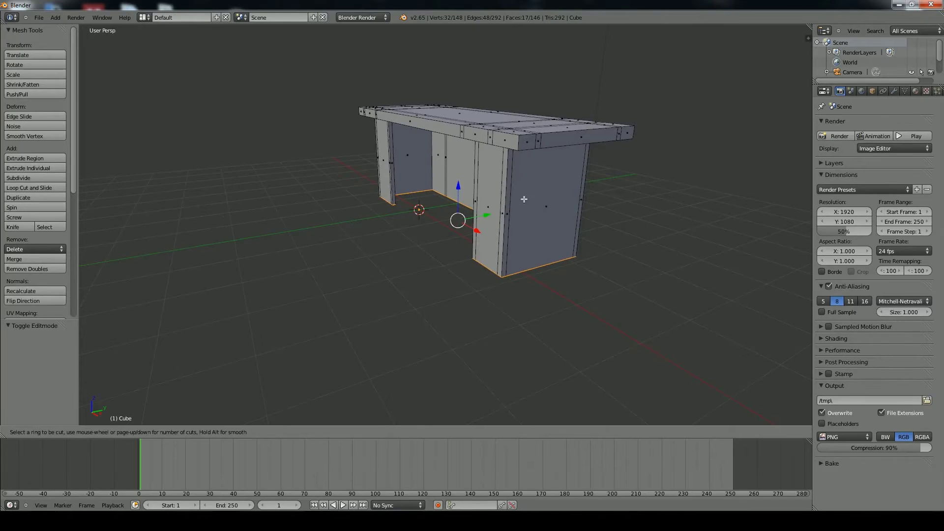
scroll(516, 205, up, 1)
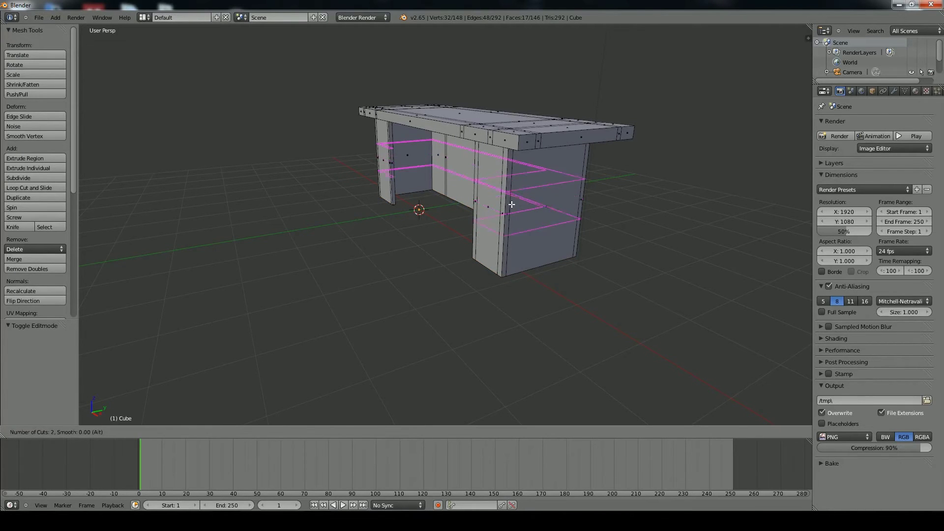
click(512, 204)
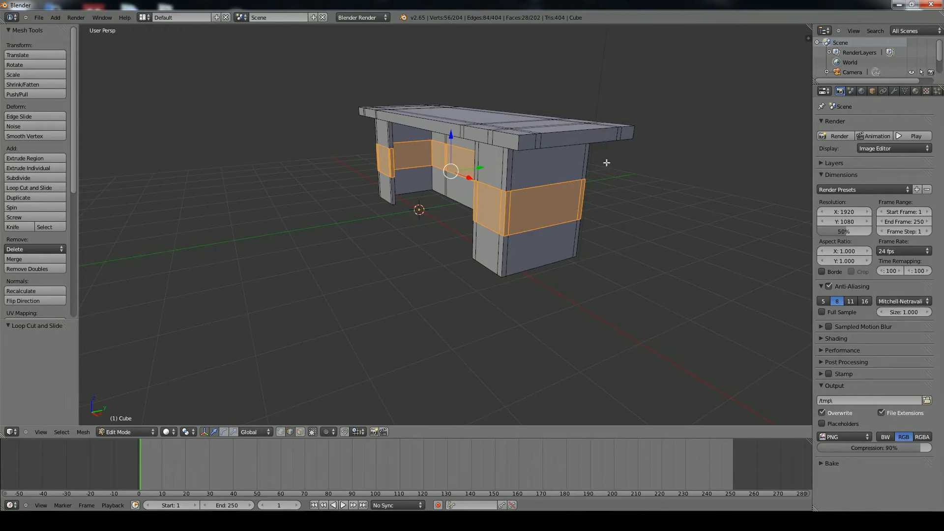
key(s)
key(z)
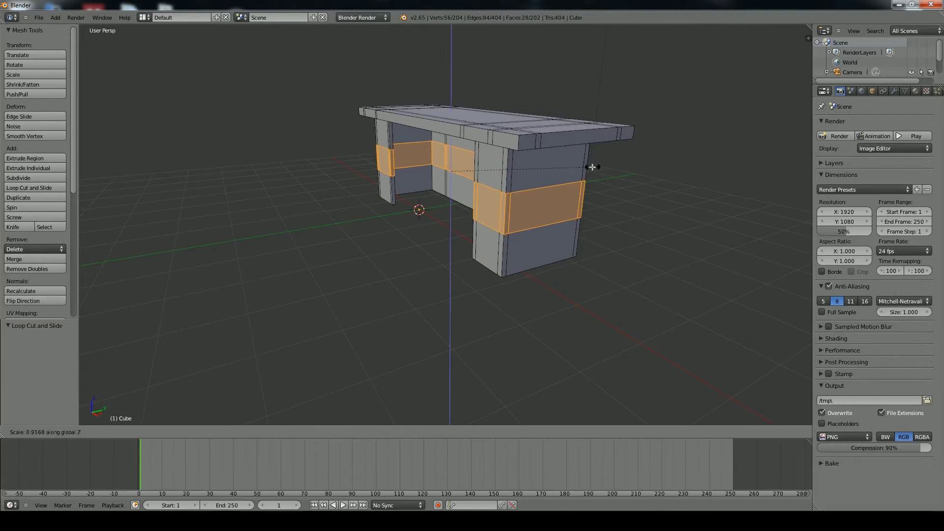
click(461, 187)
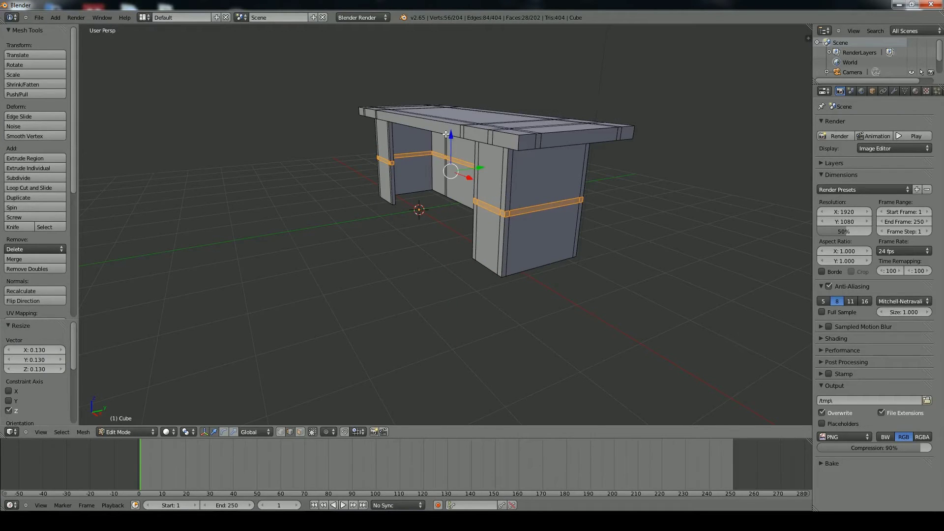
key(g)
key(z)
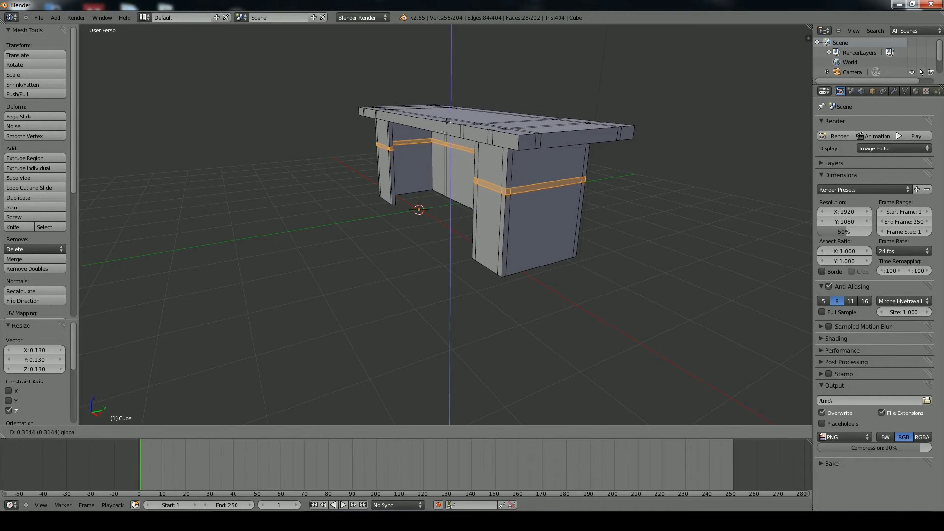
click(446, 121)
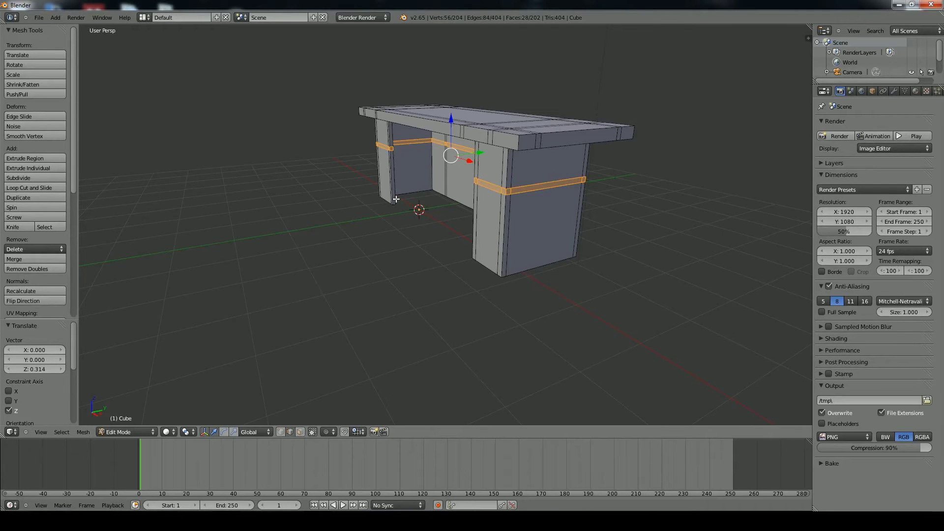
- Add one edge loop around the legs and back panel, slid down near their bottom edge
key(ctrl+r)
click(519, 236)
drag(518, 237, 520, 272)
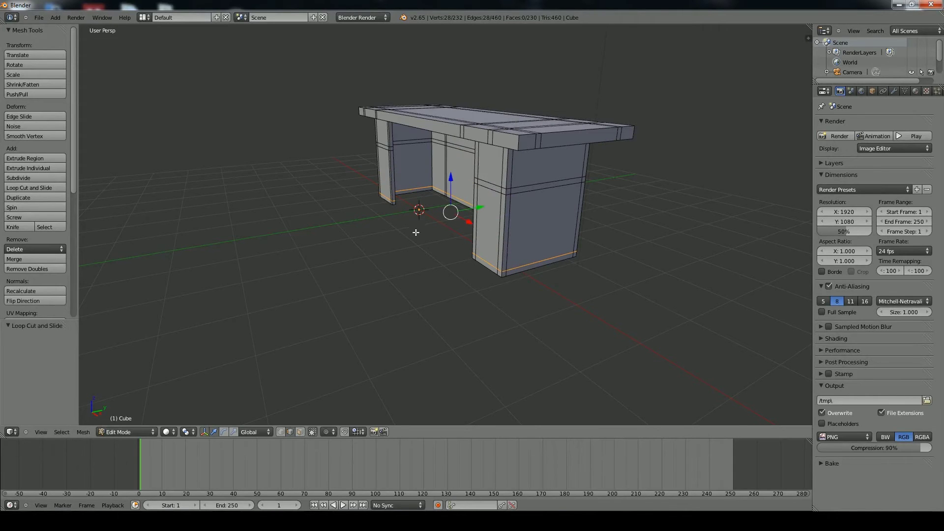
key(a)
middle_drag(413, 236, 449, 236)
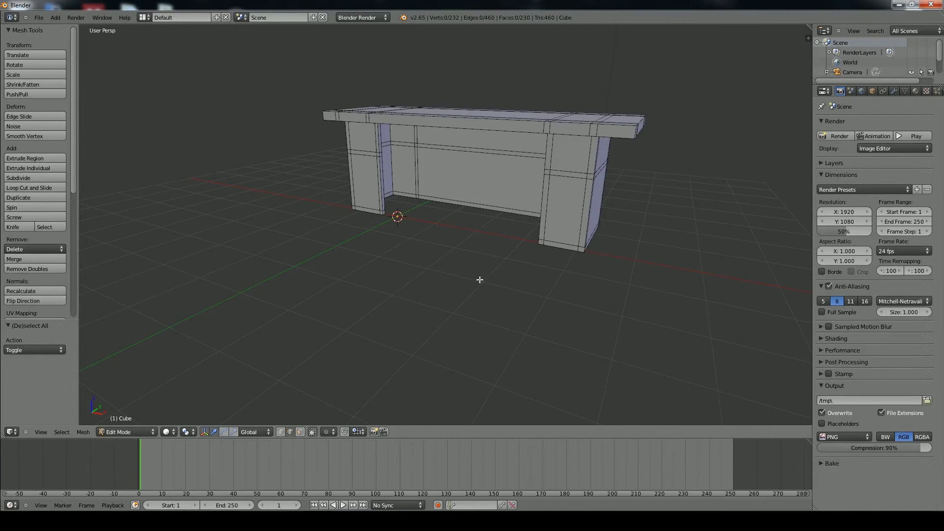
- Select the right leg's three front faces, including the thin strip and the face above it
click(300, 432)
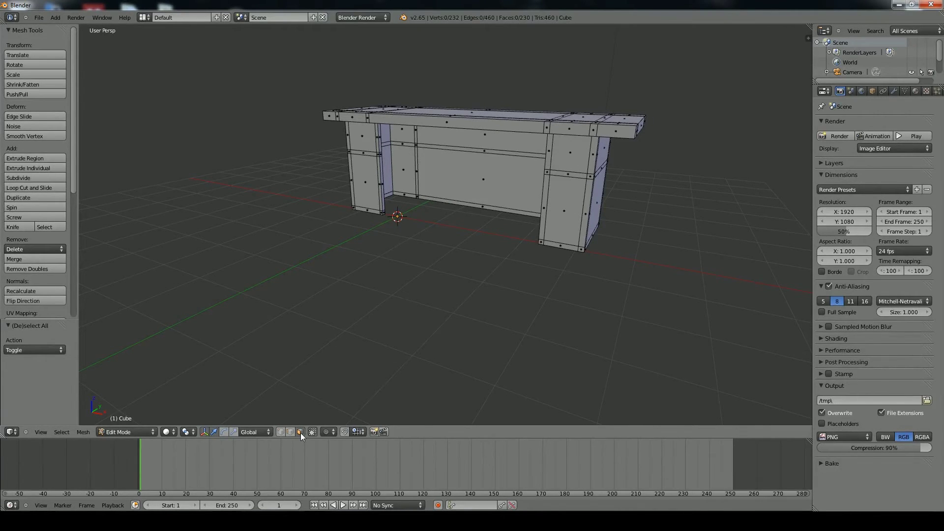
right_click(563, 216)
shift+right_click(571, 175)
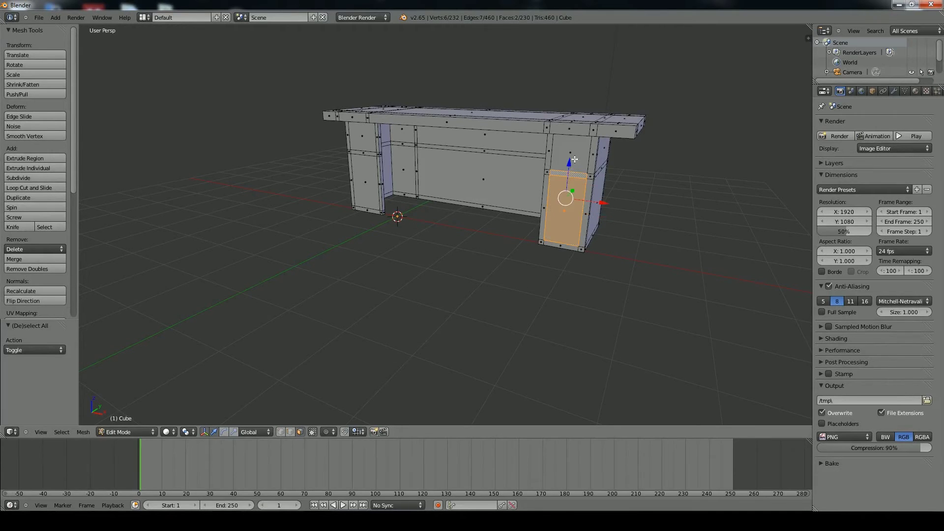
shift+right_click(574, 159)
middle_drag(589, 189, 579, 182)
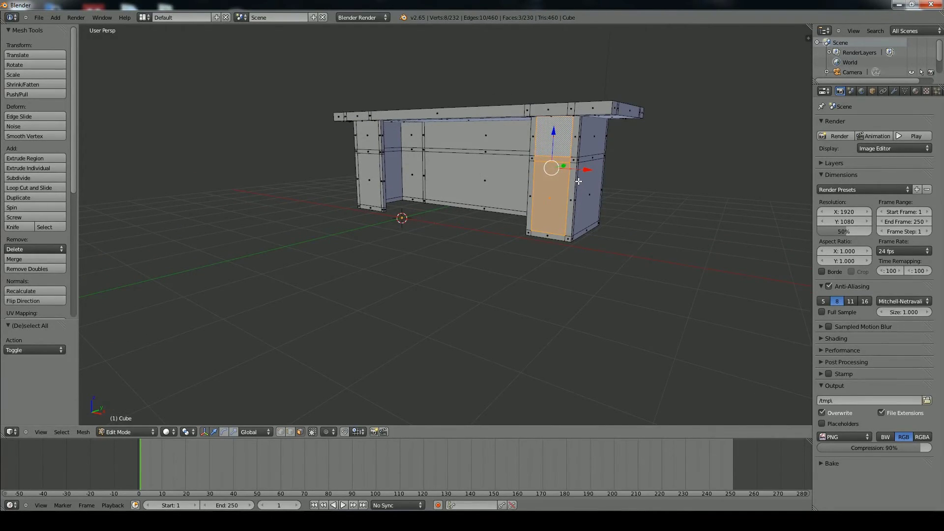
- In Right Ortho wireframe, extrude the selected leg faces inward to form the inset cubby
key(KP_5)
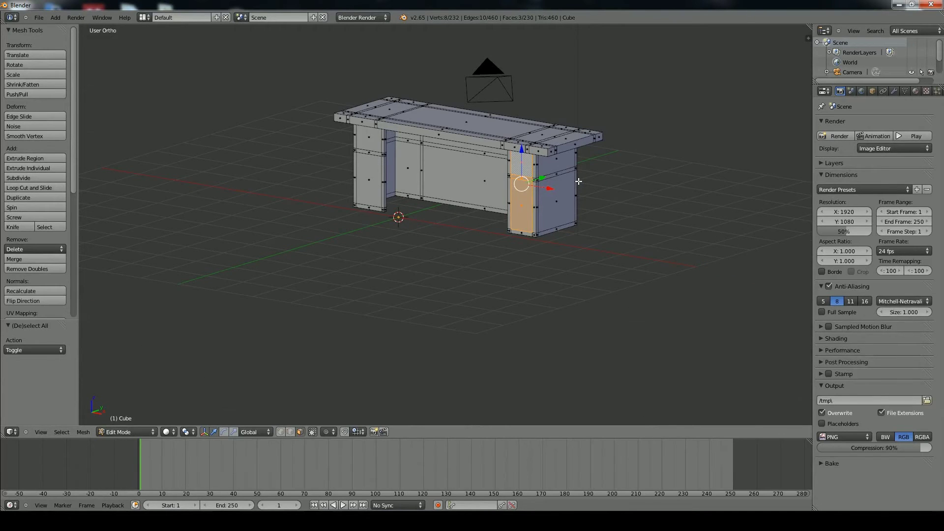
key(KP_3)
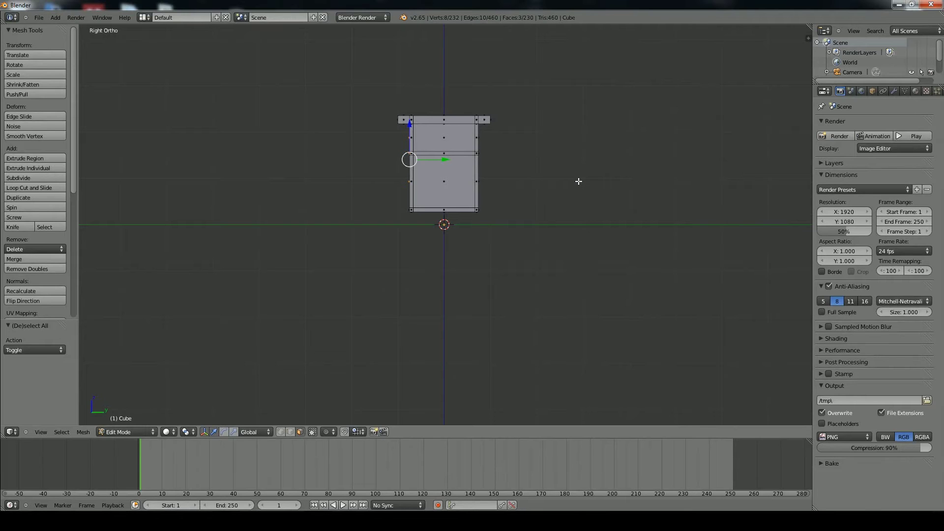
key(z)
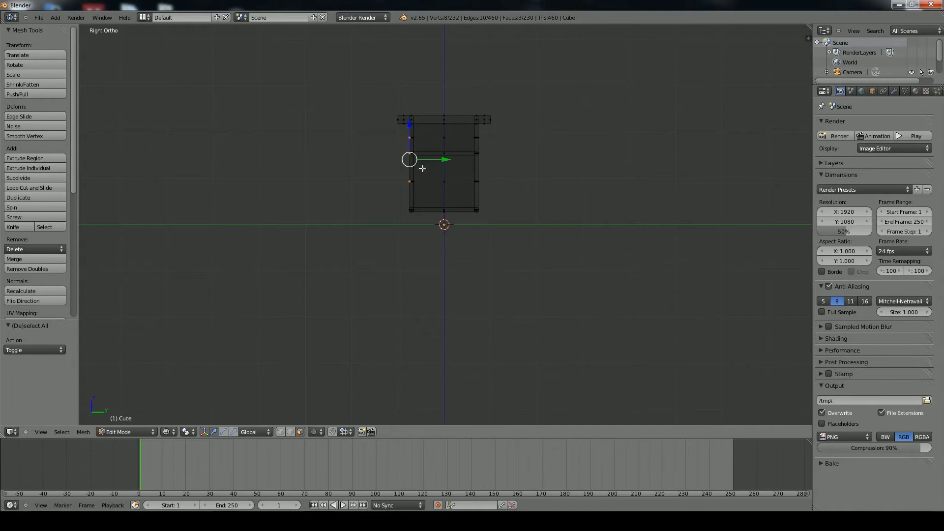
key(e)
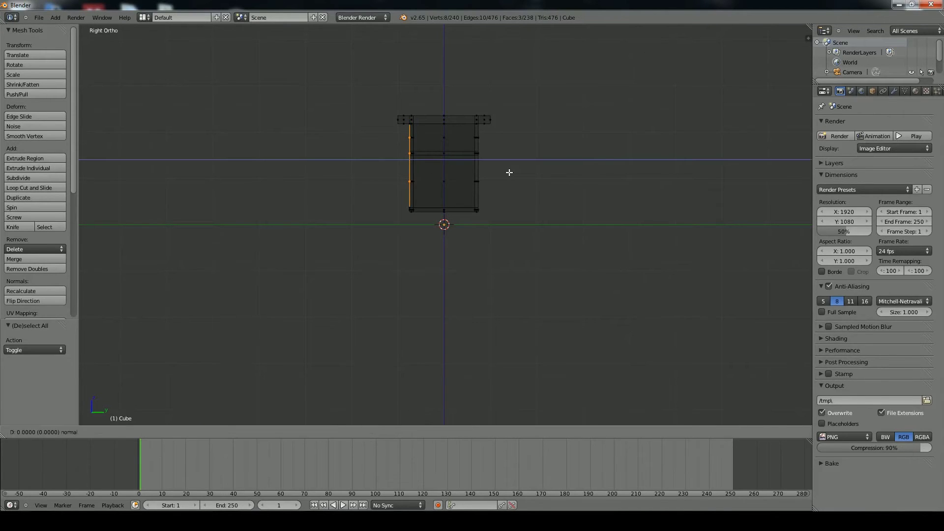
click(570, 174)
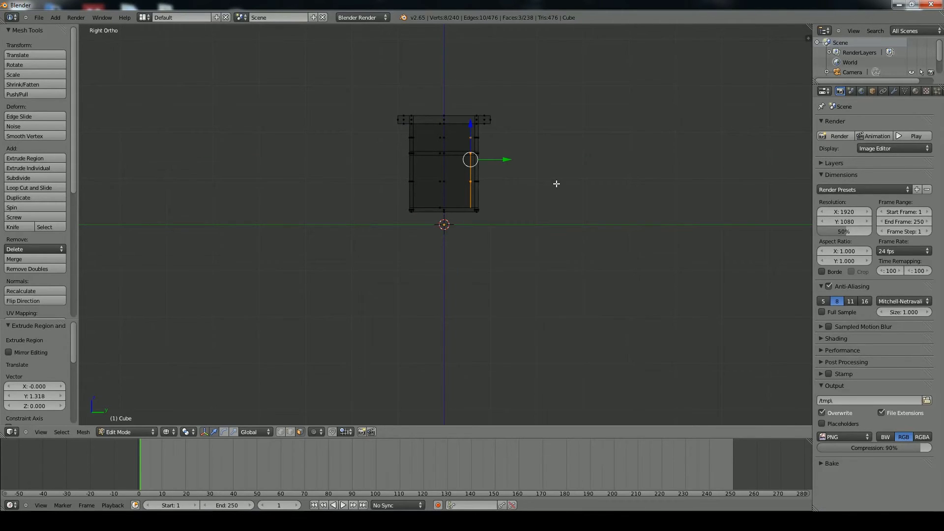
key(z)
mouse_move(550, 184)
middle_down()
mouse_move(613, 192)
mouse_move(641, 184)
mouse_move(615, 186)
mouse_move(615, 215)
middle_up()
key(KP_5)
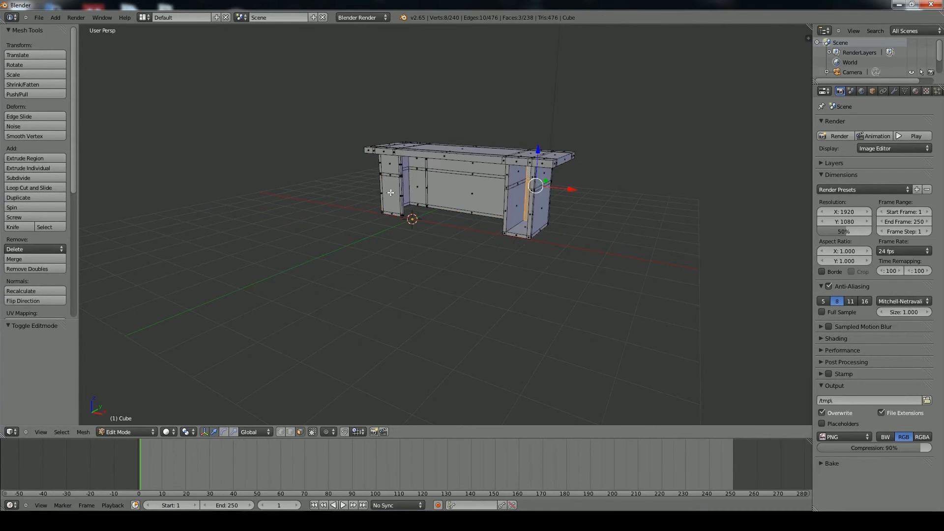
- Select the strip, tall and corner faces on the desk's left leg end
middle_drag(390, 192, 428, 242)
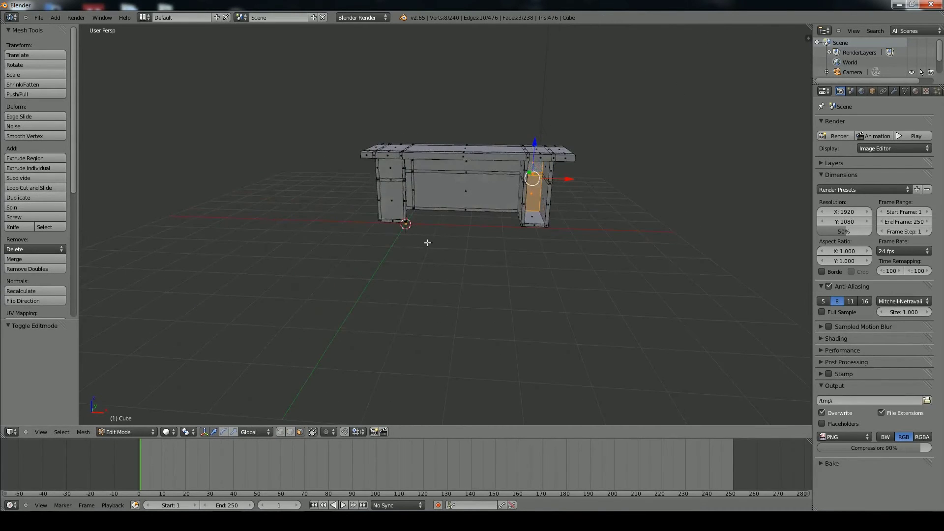
scroll(367, 213, up, 4)
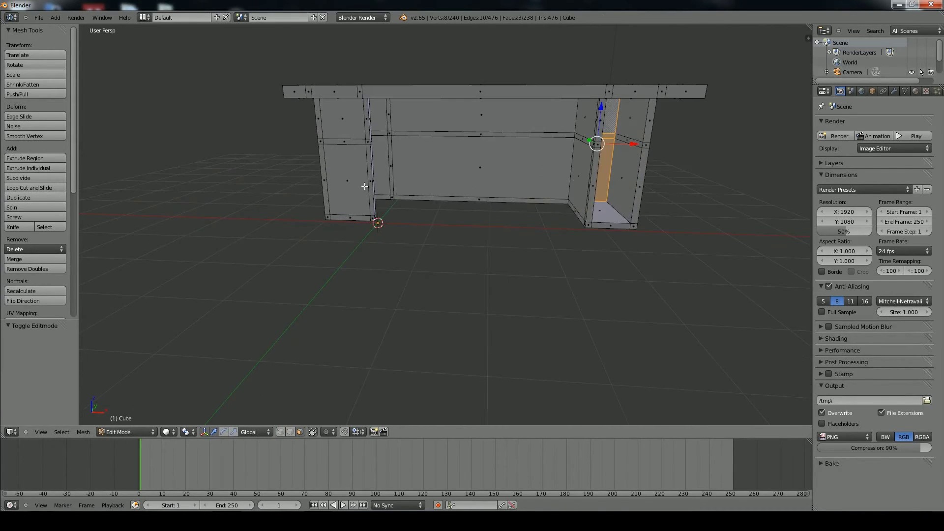
alt+right_click(320, 141)
alt+shift+right_click(365, 156)
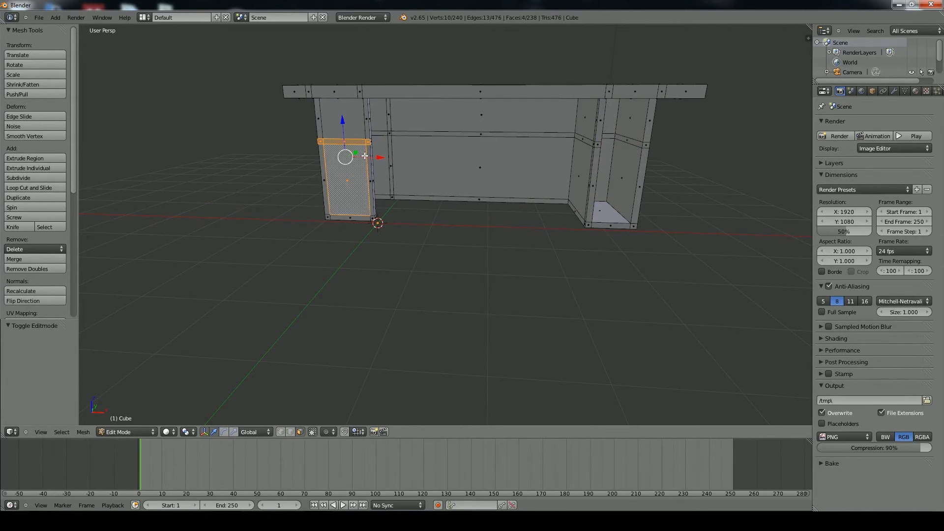
shift+right_click(368, 156)
shift+right_click(323, 168)
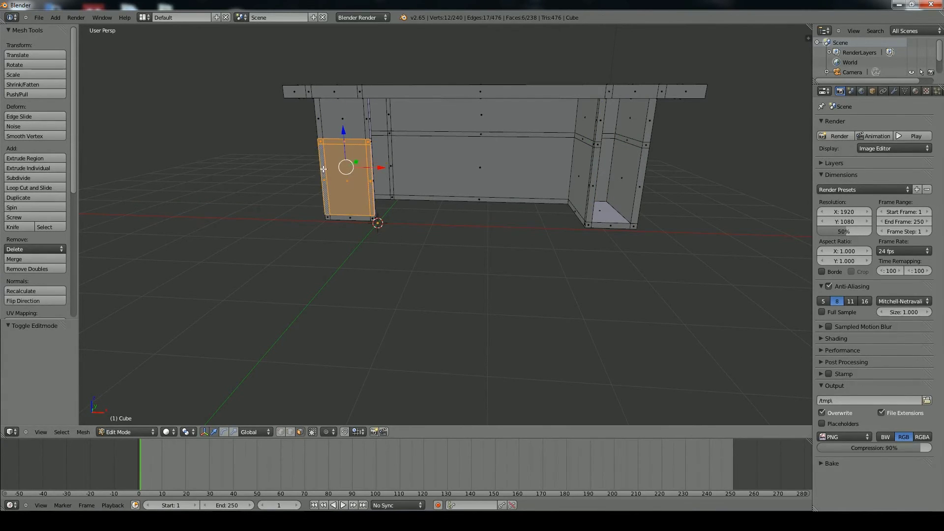
shift+right_click(328, 217)
shift+right_click(341, 217)
shift+right_click(373, 218)
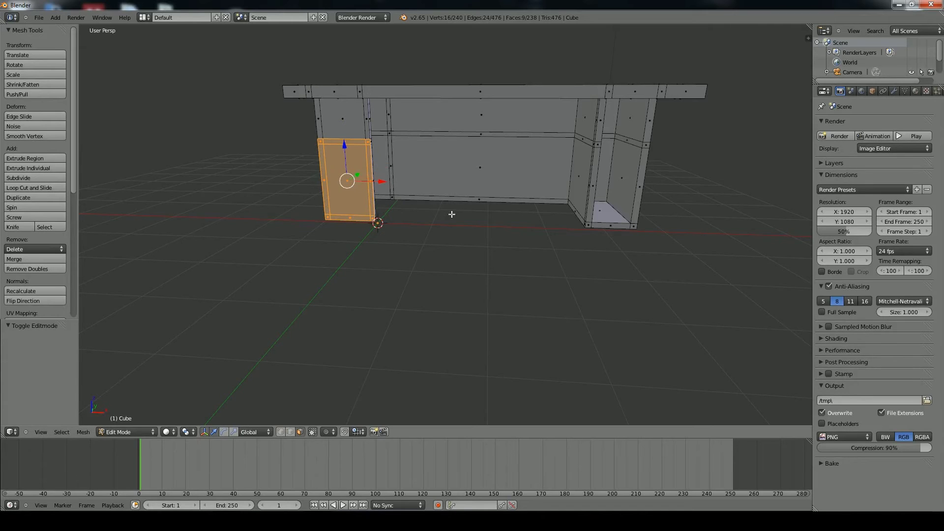
- In top ortho view, extrude the selected left-end faces about 2.2 units forward into a side box
key(KP_5)
key(KP_8)
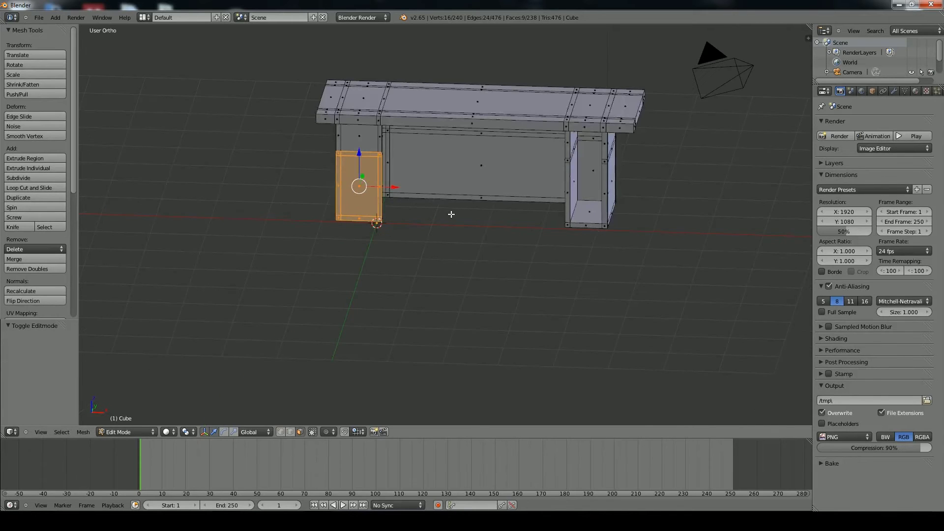
key(KP_7)
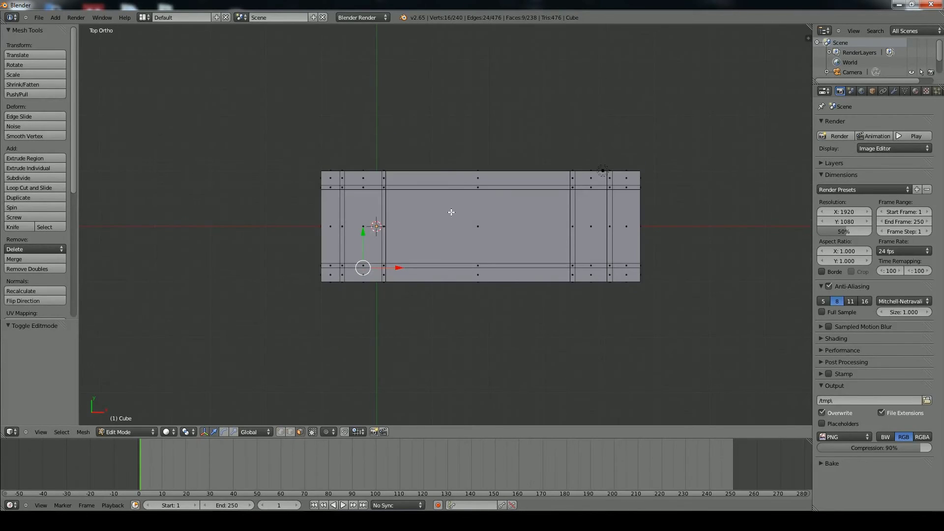
shift+middle_drag(411, 320, 413, 253)
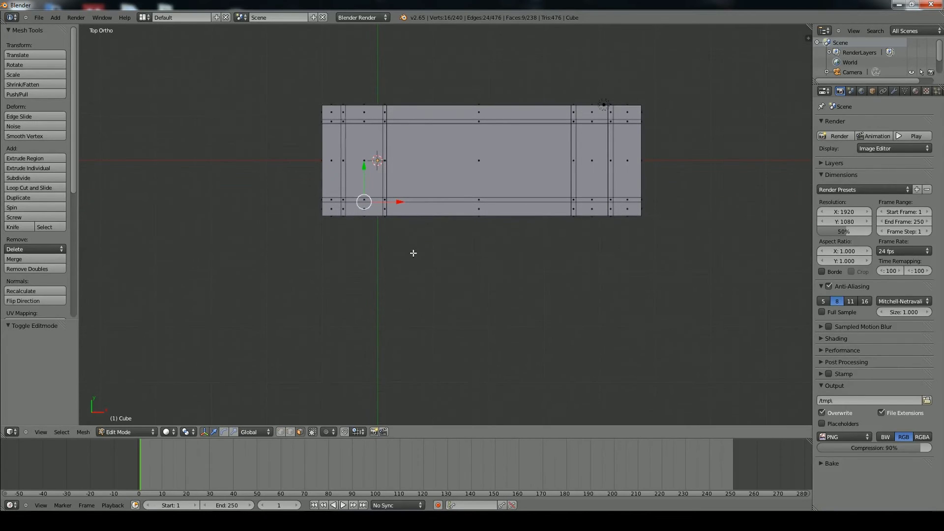
key(e)
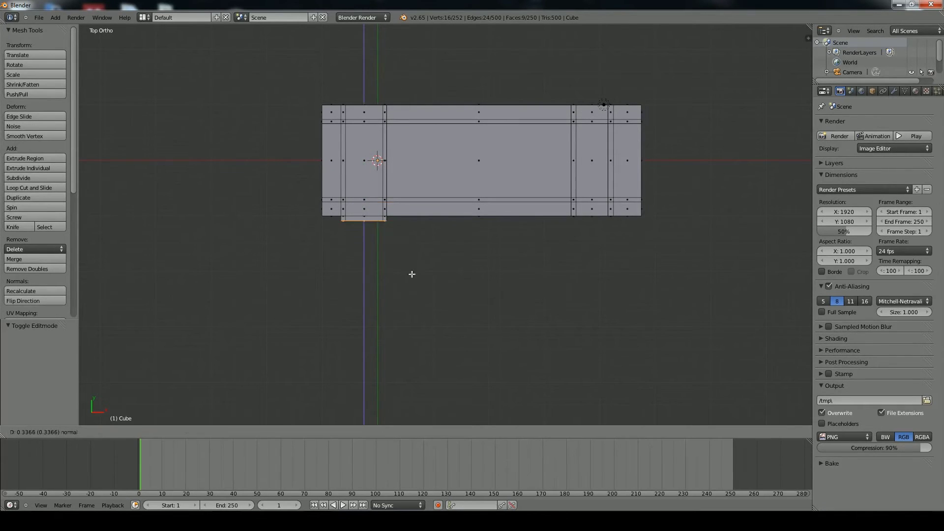
click(418, 375)
middle_drag(418, 375, 467, 238)
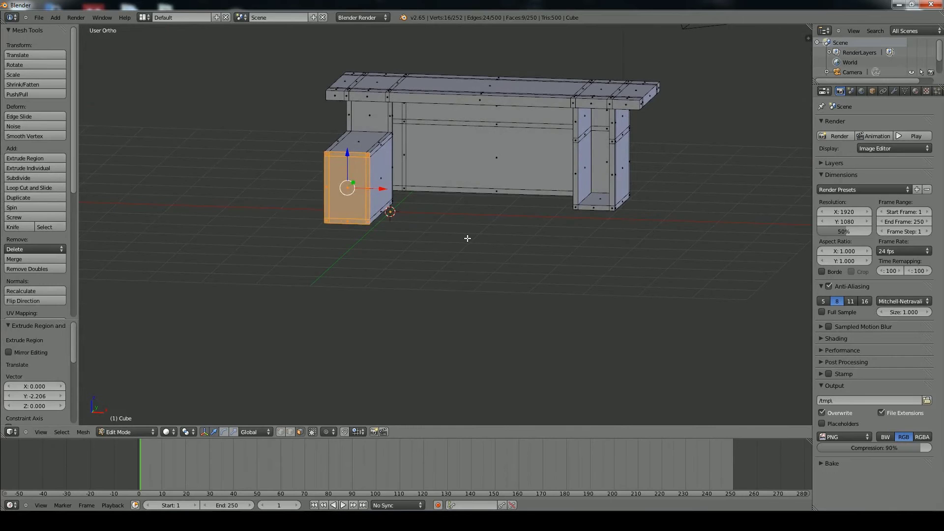
- Extrude the thin face along the side box's top edge outward
key(KP_5)
middle_drag(411, 205, 384, 183)
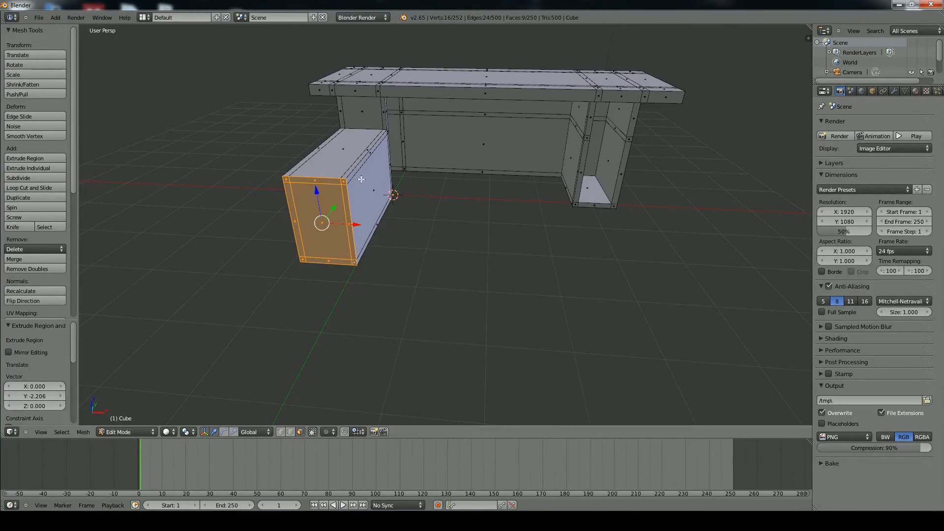
right_click(354, 172)
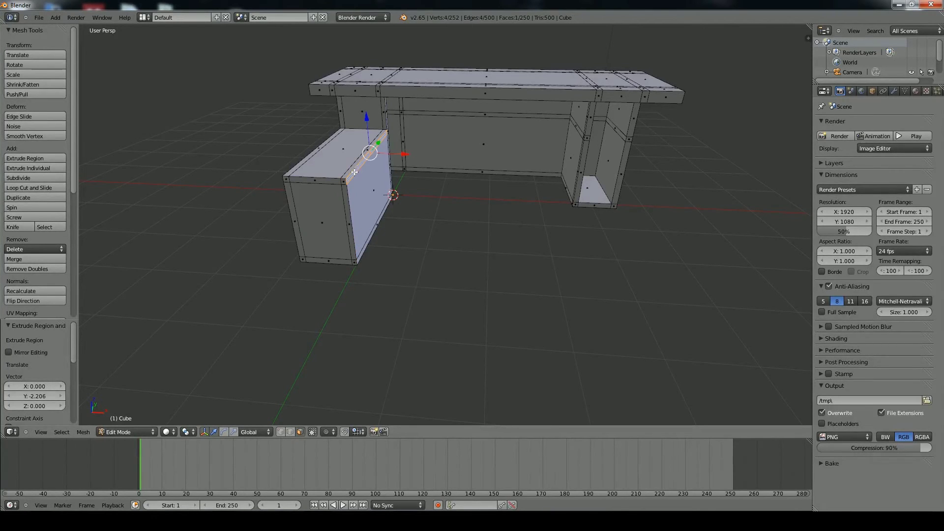
click(403, 154)
key(e)
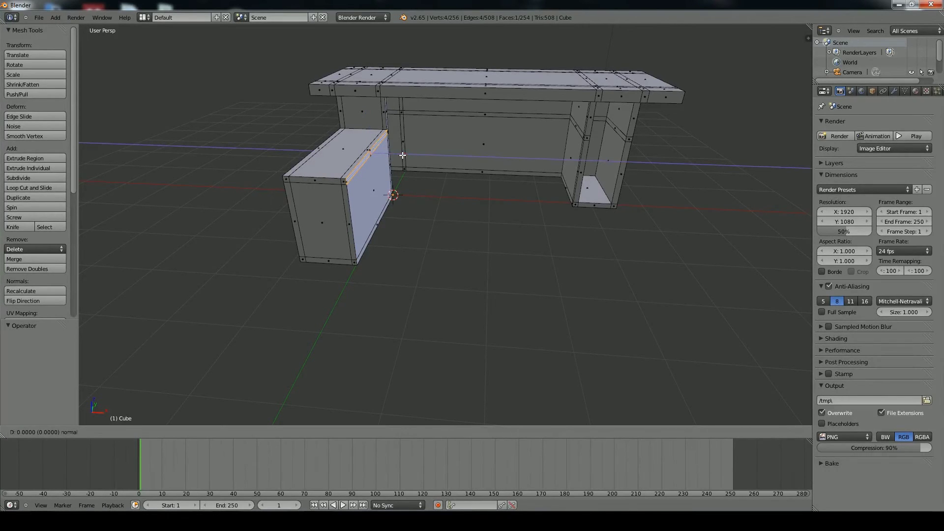
click(404, 155)
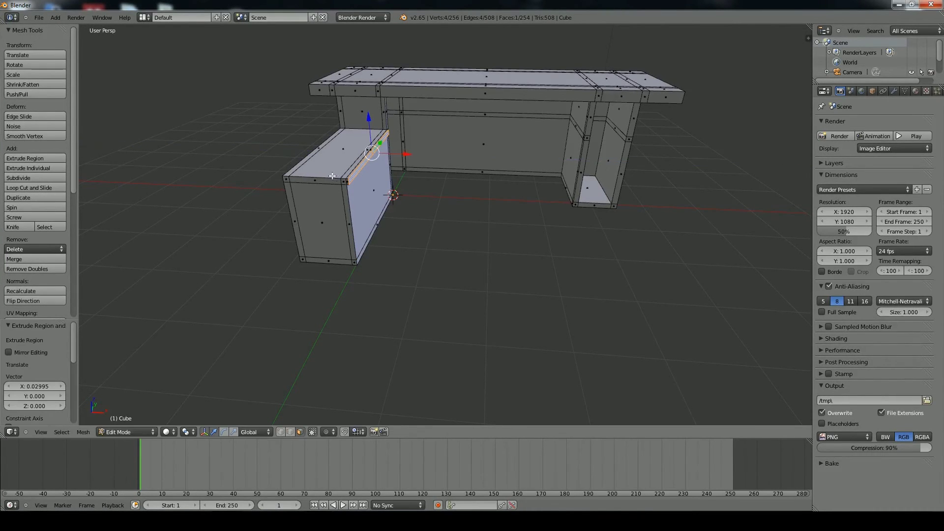
- Extrude the box's top face and front-top strip faces outward to form the rim
shift+right_click(344, 180)
shift+right_click(344, 181)
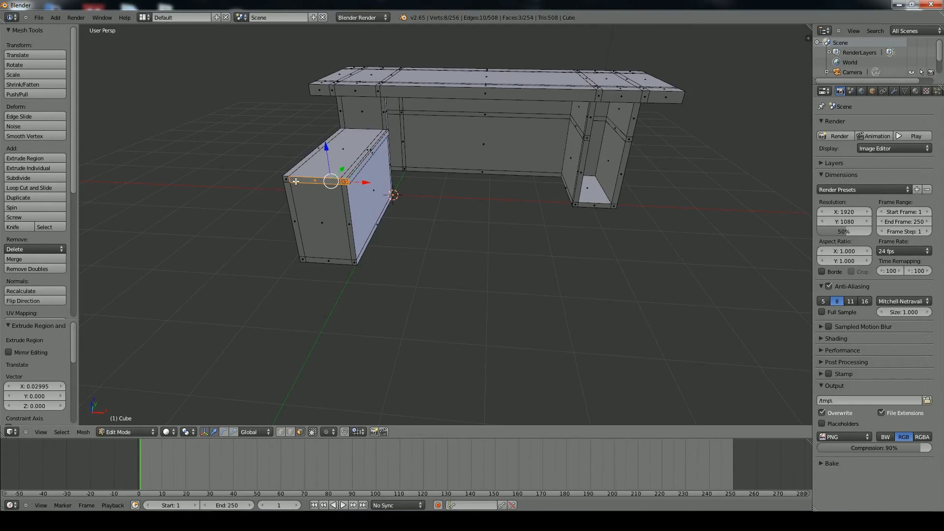
shift+right_click(295, 180)
middle_drag(355, 163, 506, 204)
key(e)
click(374, 193)
- Extrude two more thin strip faces outward, then return to Object Mode
right_click(512, 227)
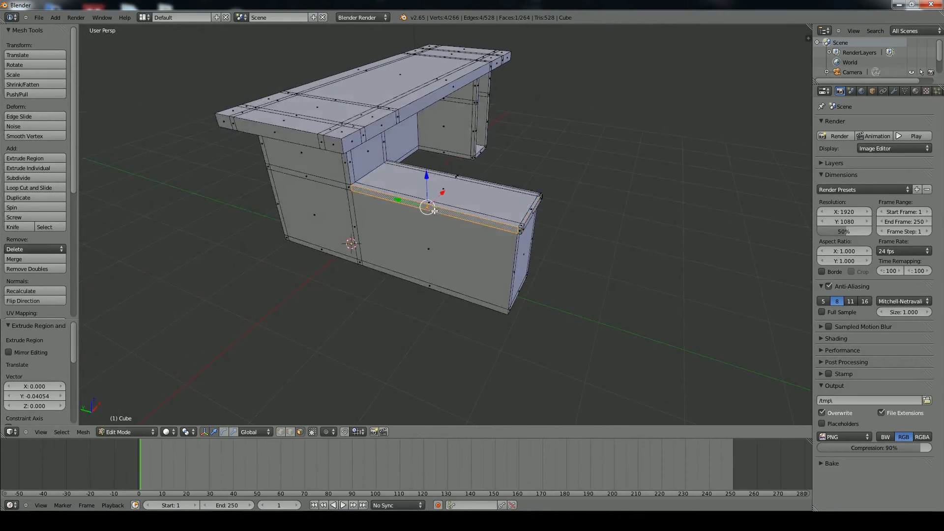
shift+right_click(524, 230)
key(e)
click(524, 230)
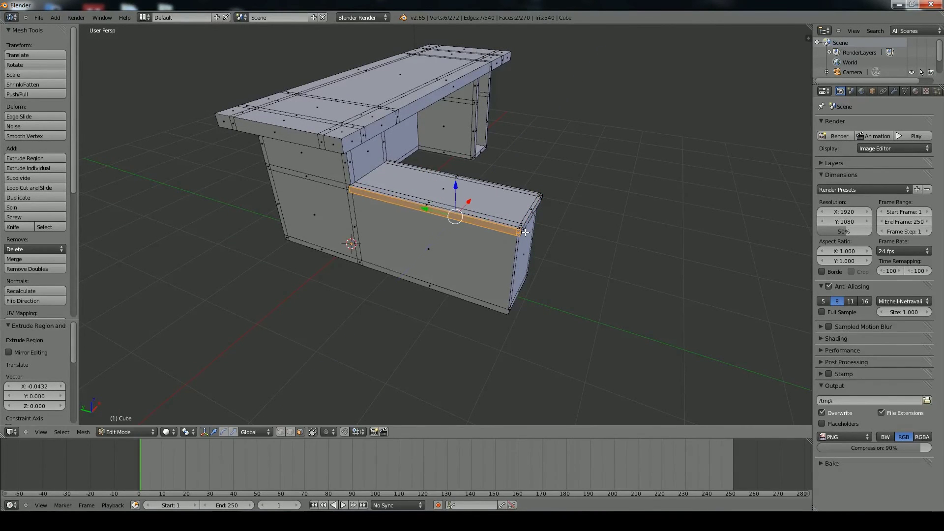
mouse_move(524, 230)
middle_down()
mouse_move(451, 213)
mouse_move(418, 179)
mouse_move(362, 201)
mouse_move(401, 200)
mouse_move(413, 214)
mouse_move(371, 204)
mouse_move(411, 164)
middle_up()
key(Tab)
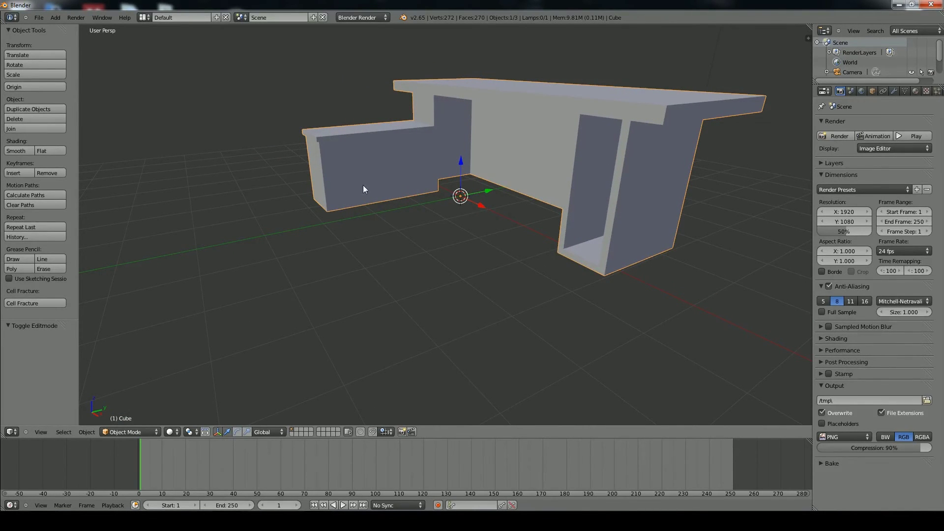
- Loop-cut a mid-height edge loop around the side table, back panel and right leg
middle_drag(400, 161, 379, 168)
key(Tab)
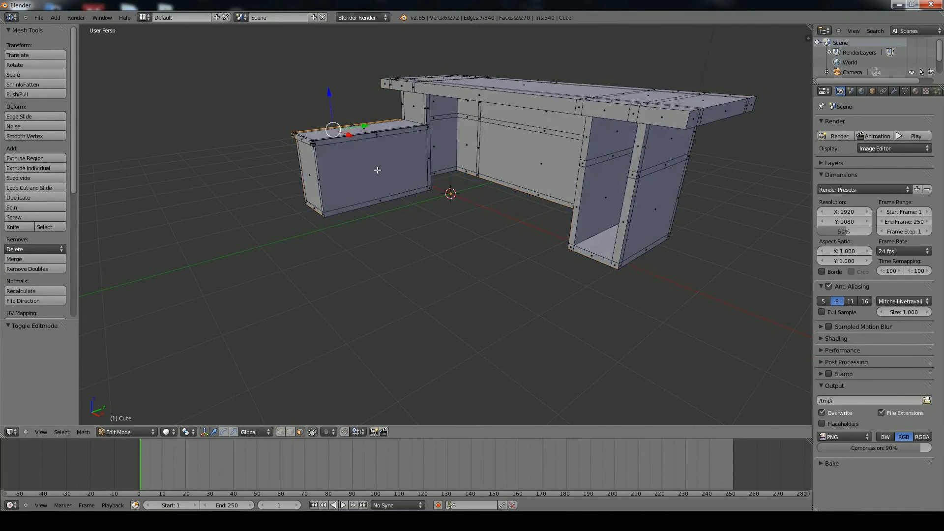
key(ctrl+r)
click(430, 158)
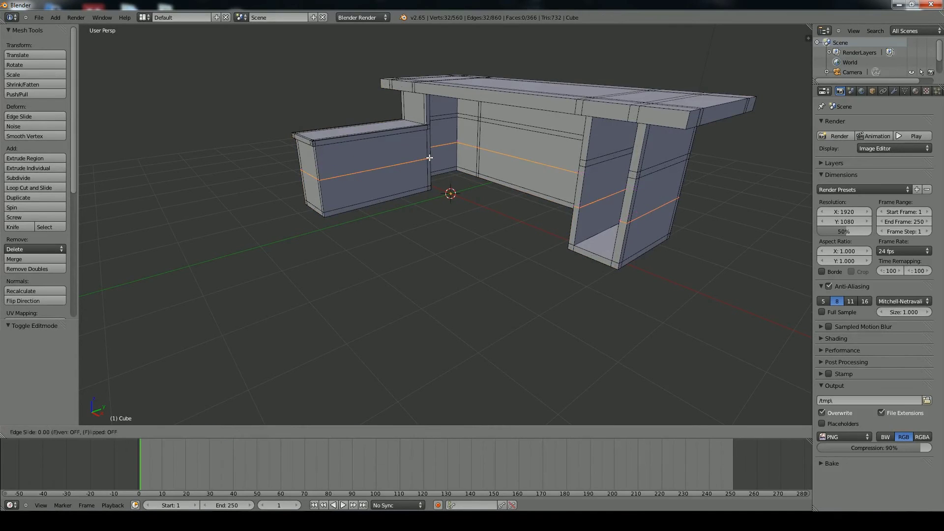
click(477, 157)
middle_drag(476, 157, 441, 149)
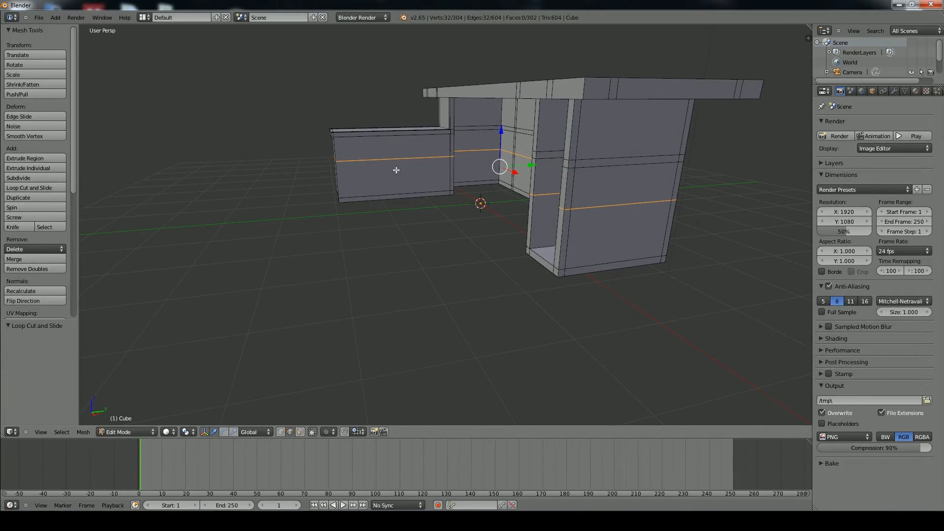
scroll(398, 174, up, 2)
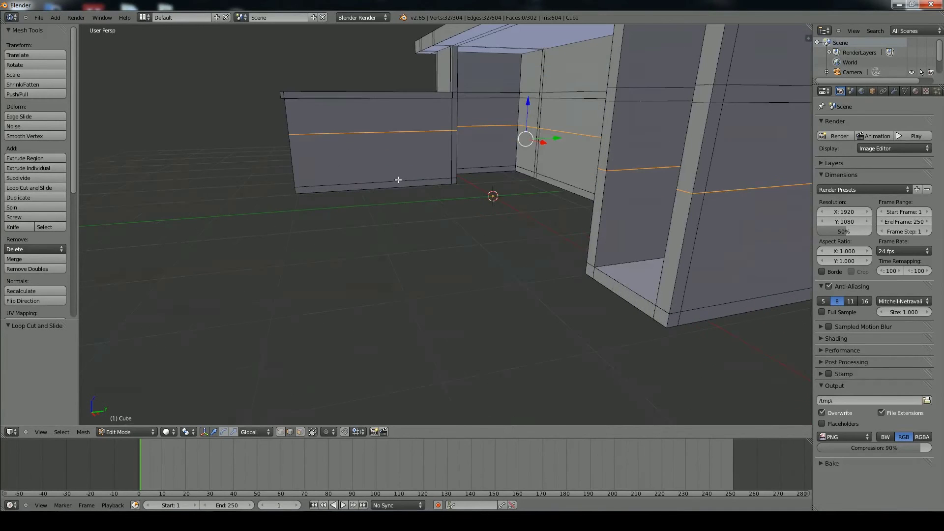
- In face mode, inset the side table's upper front face
click(301, 433)
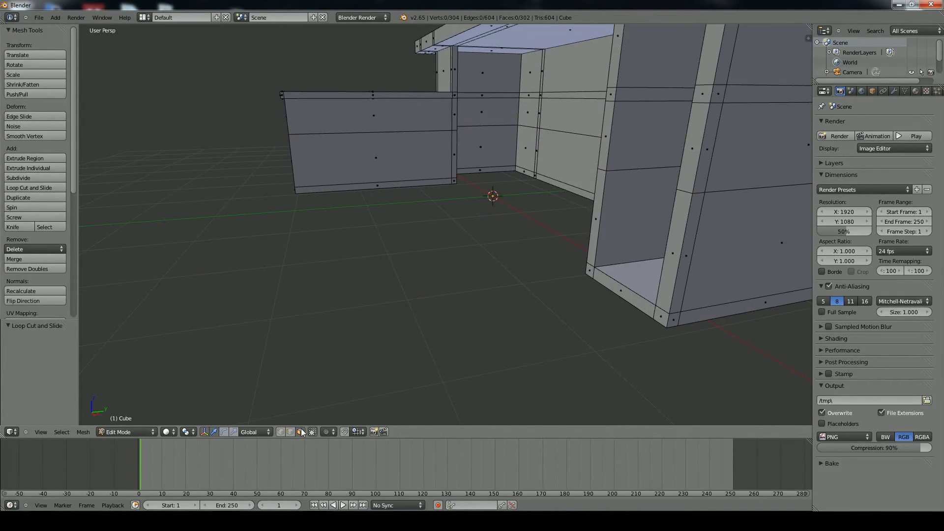
right_click(341, 129)
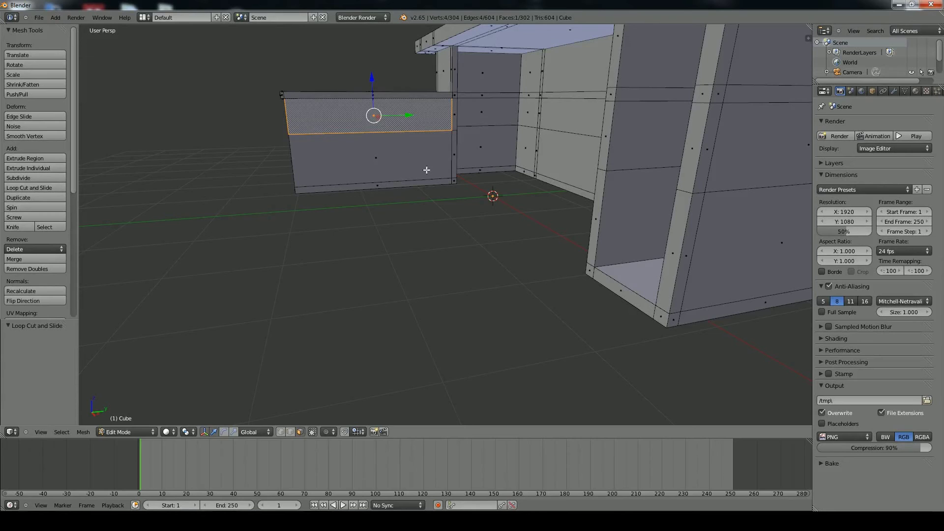
key(i)
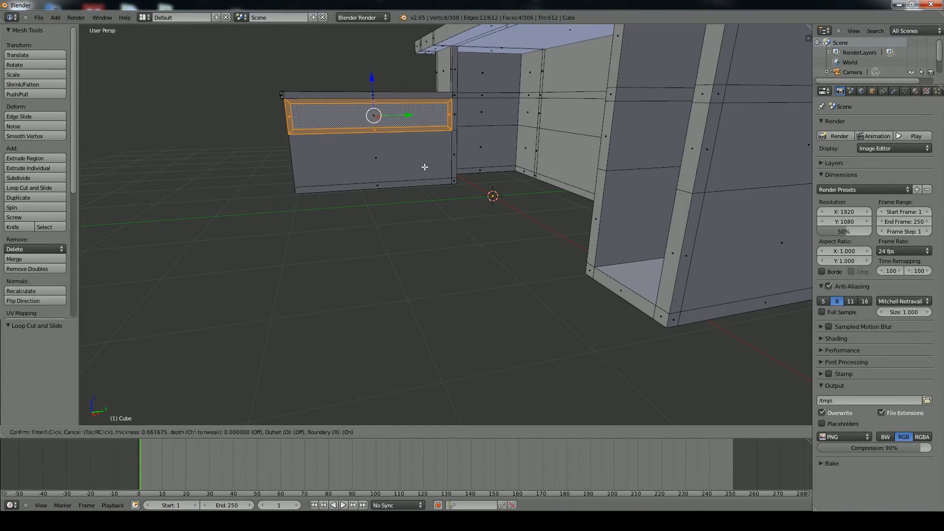
click(426, 167)
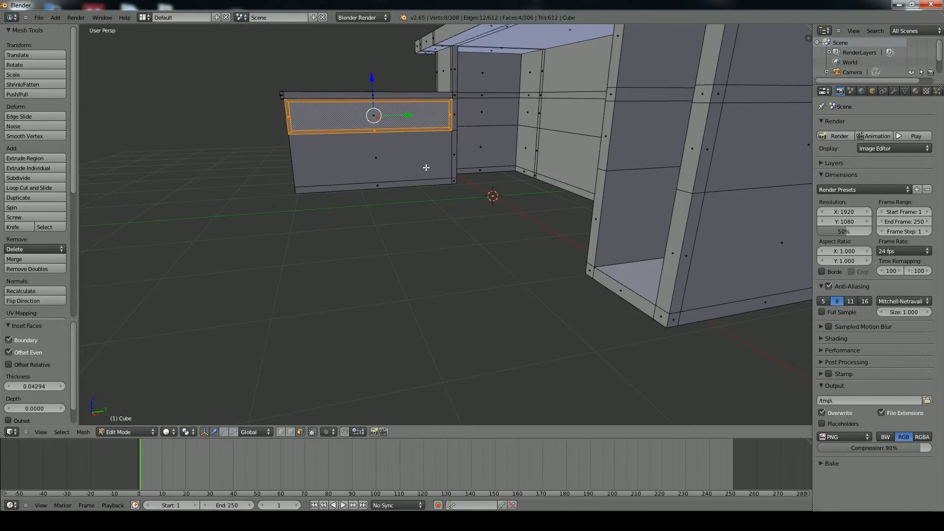
- Push the inner inset face 0.701 units inward in front ortho wireframe to form the cubby
right_click(334, 118)
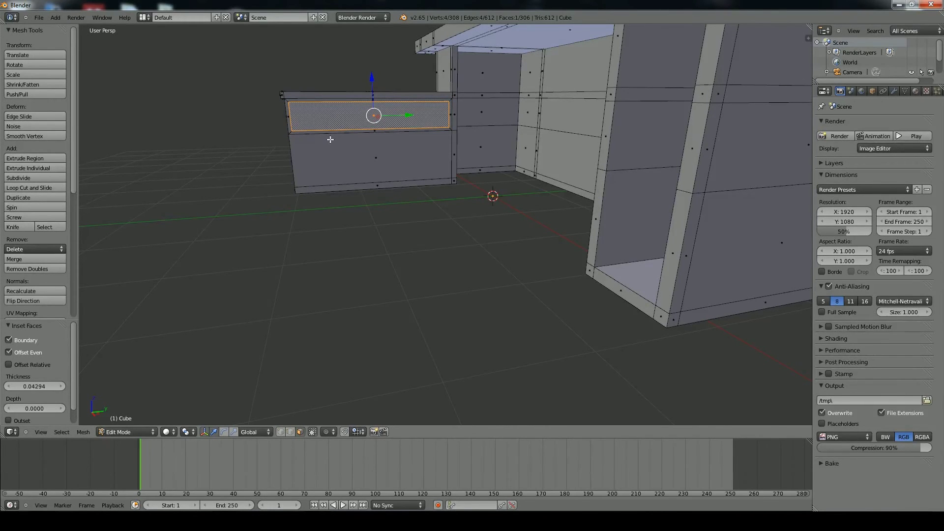
key(KP_5)
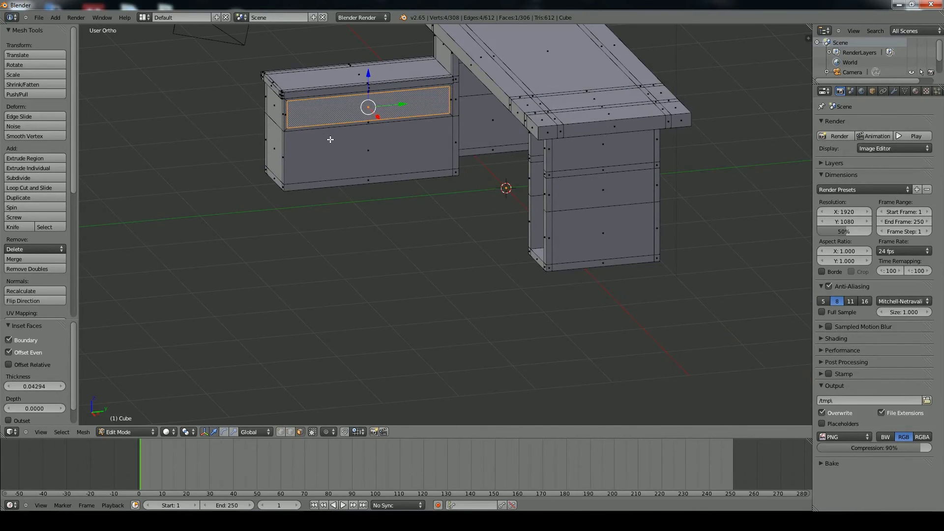
key(KP_1)
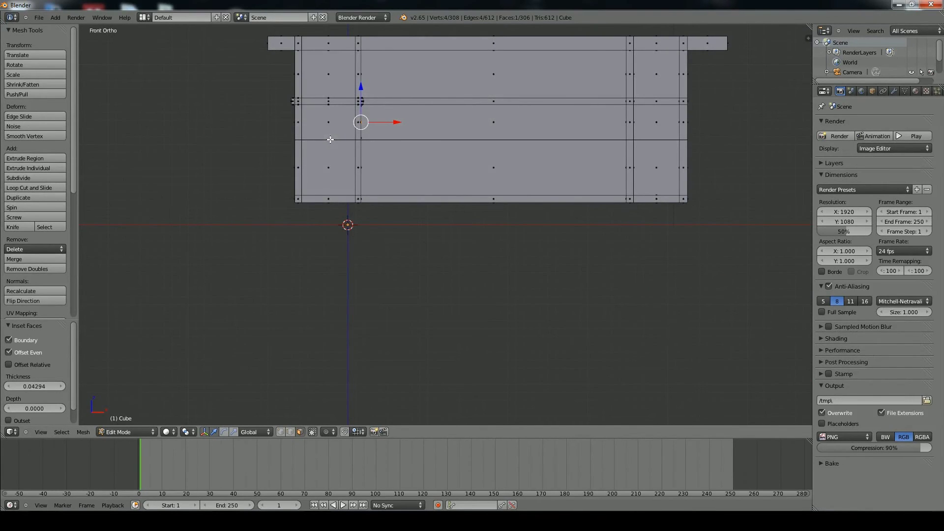
key(z)
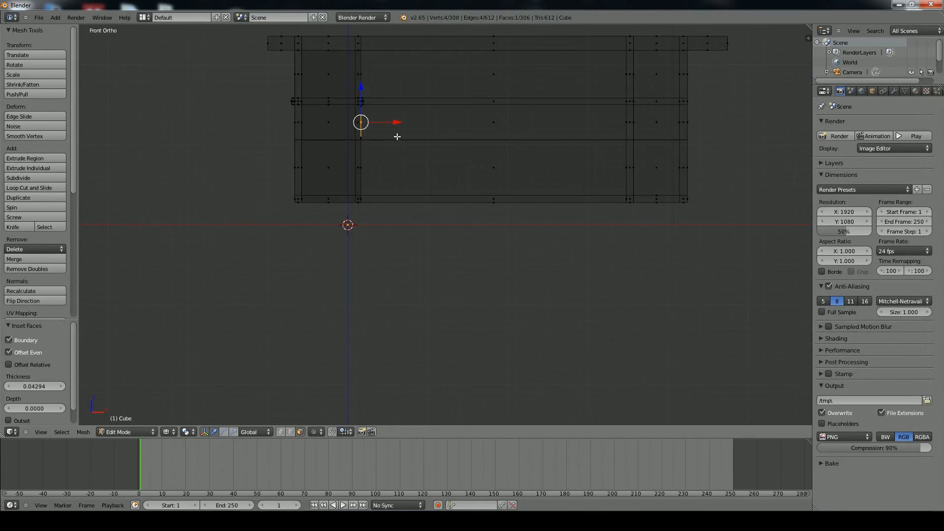
key(e)
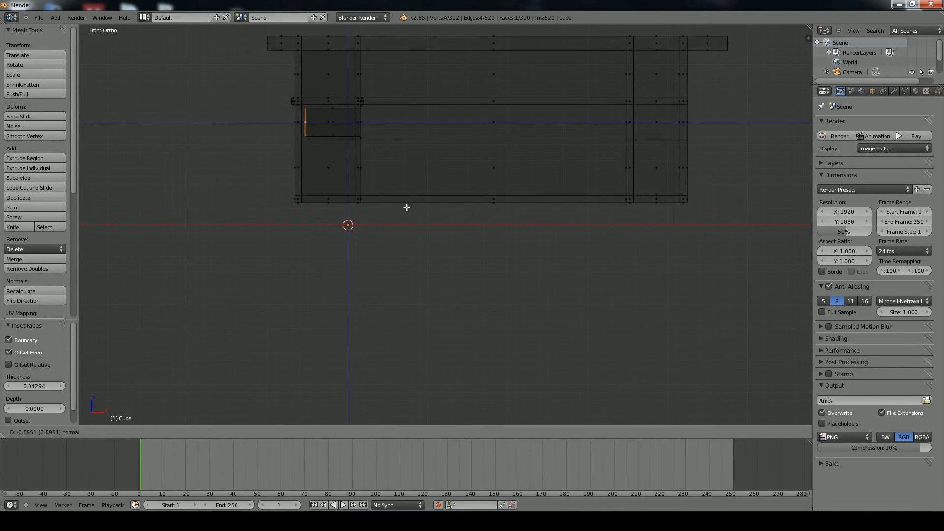
click(407, 207)
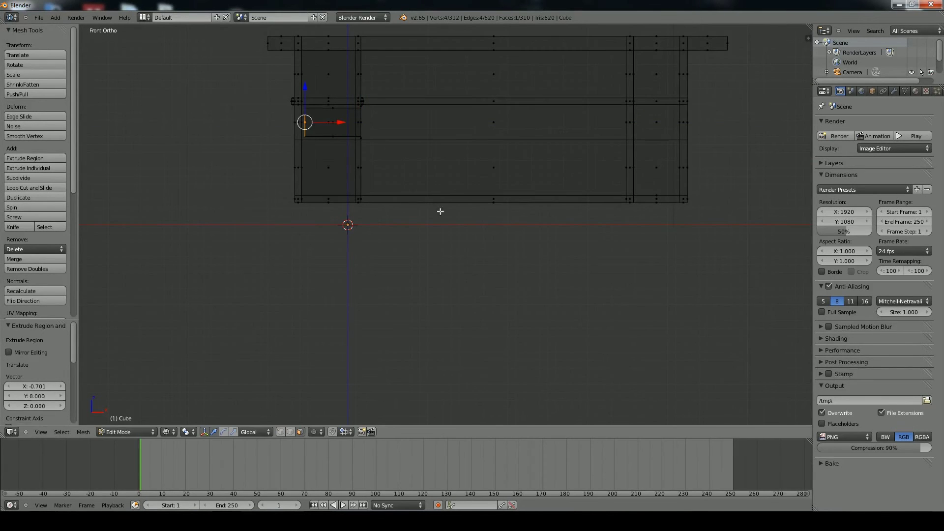
key(z)
key(KP_4)
key(KP_8)
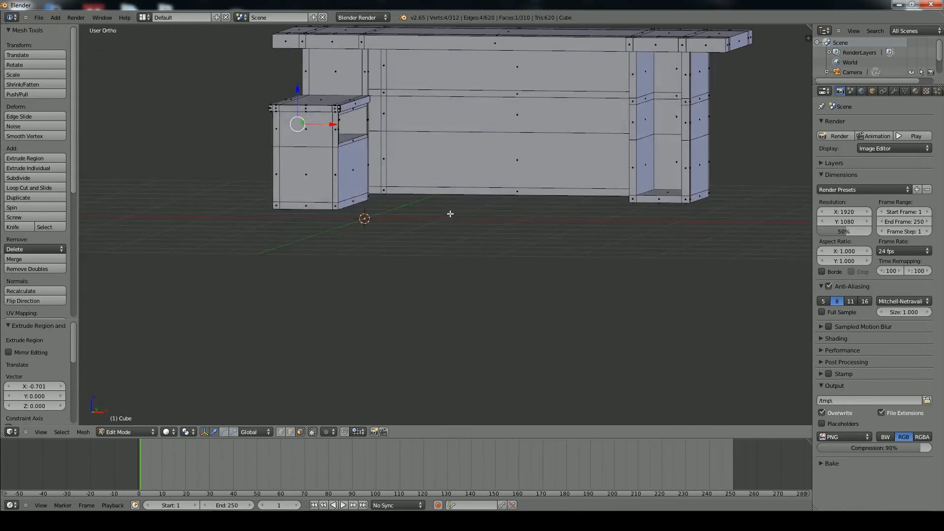
key(KP_4)
middle_drag(494, 180, 453, 213)
key(Tab)
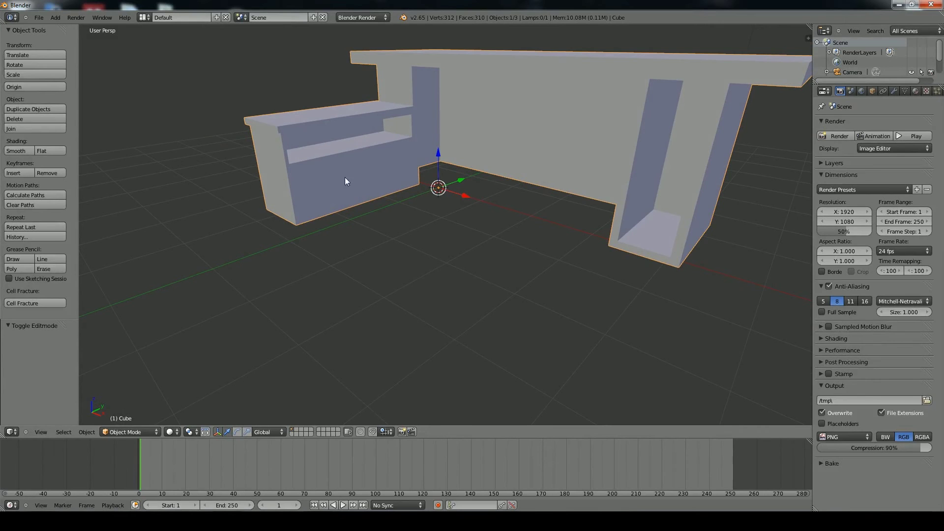
- In Edit Mode, inset the side table's lower front face
key(Tab)
right_click(349, 191)
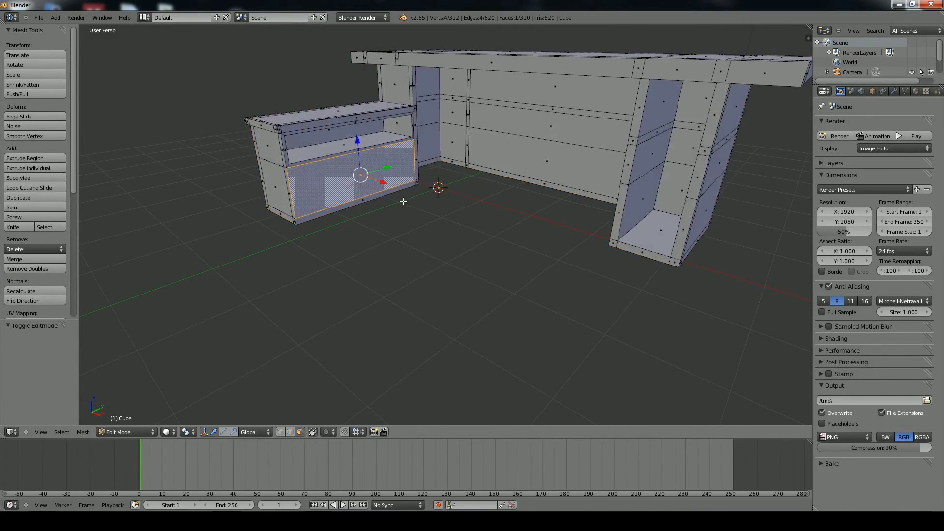
middle_drag(412, 199, 428, 199)
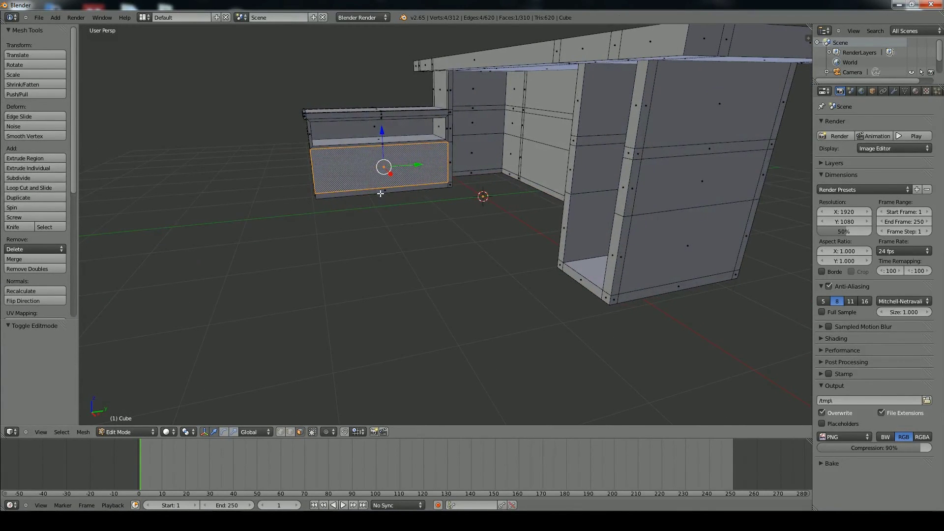
key(i)
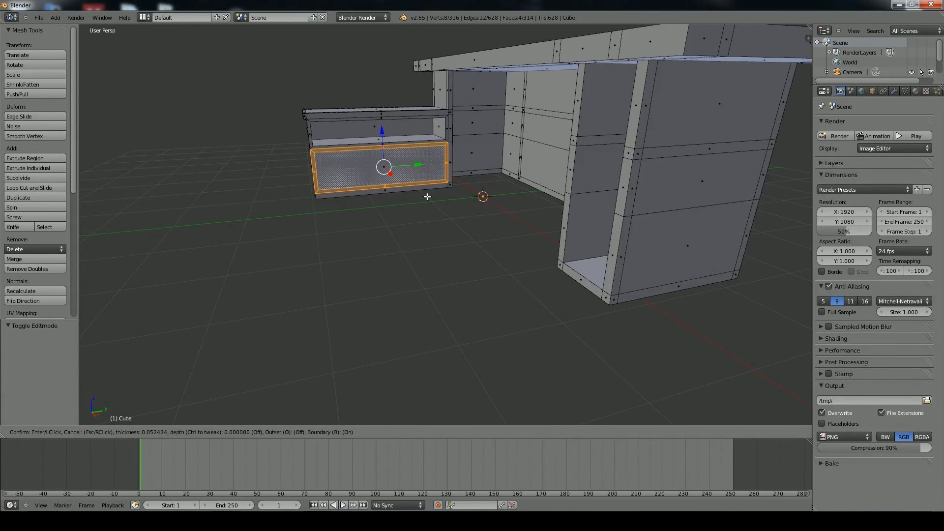
click(427, 197)
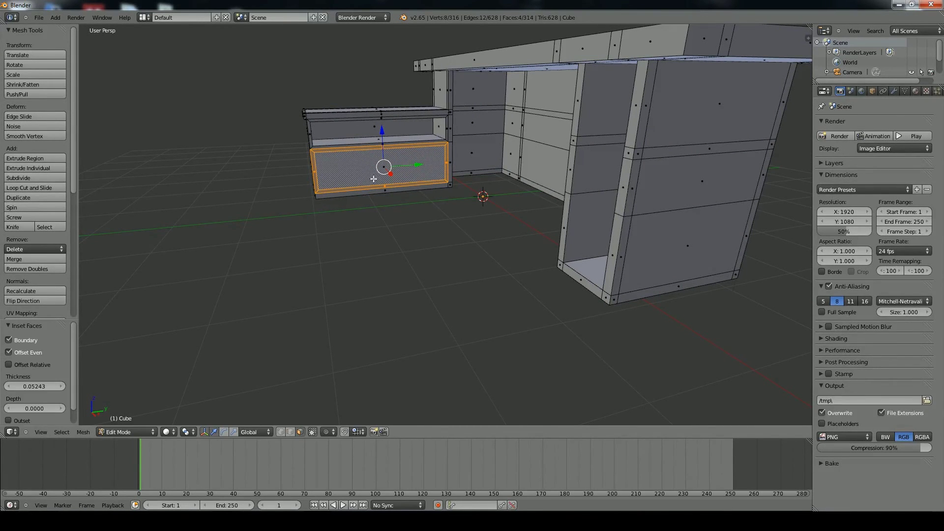
- Extrude the inner drawer face about 0.082 units inward in front ortho wireframe
right_click(338, 173)
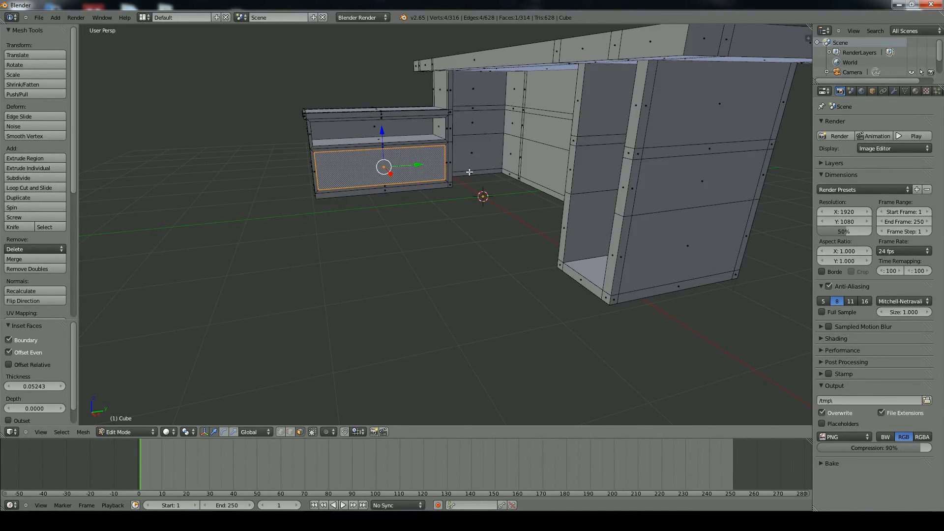
key(KP_5)
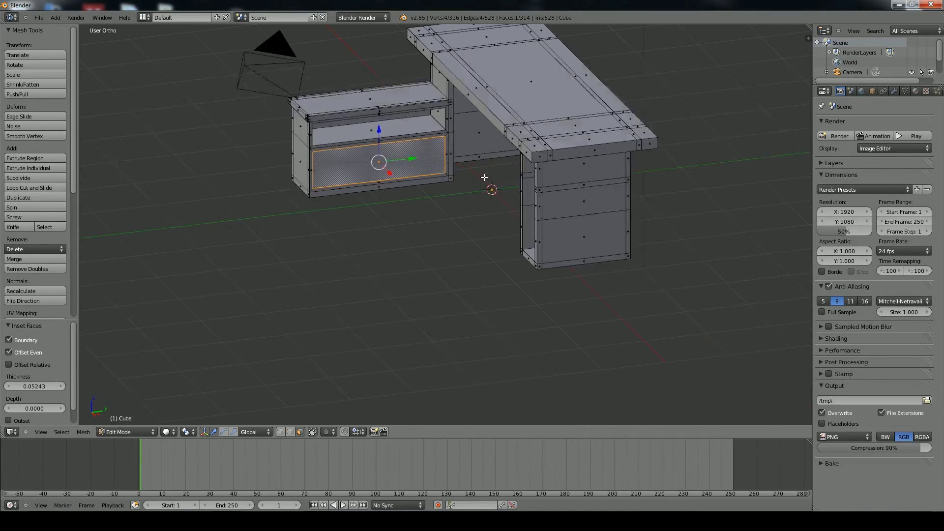
key(KP_1)
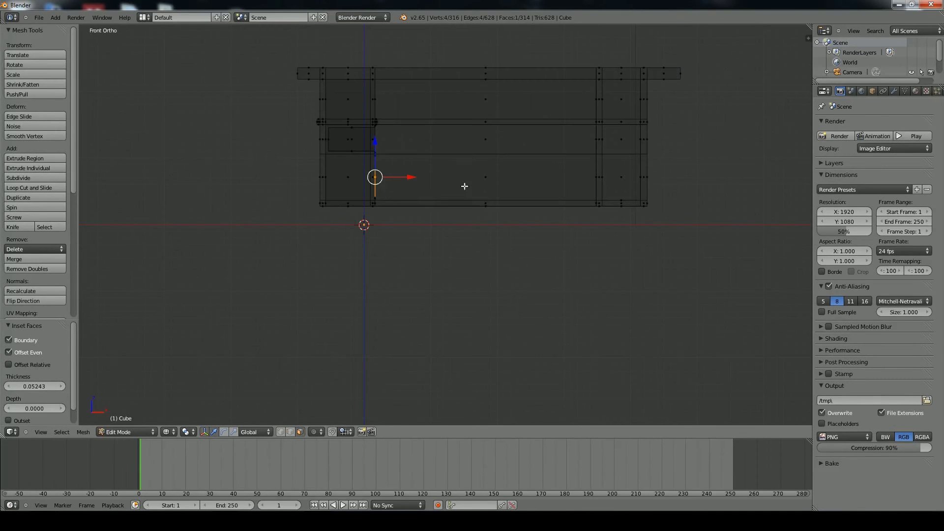
key(z)
scroll(424, 187, up, 2)
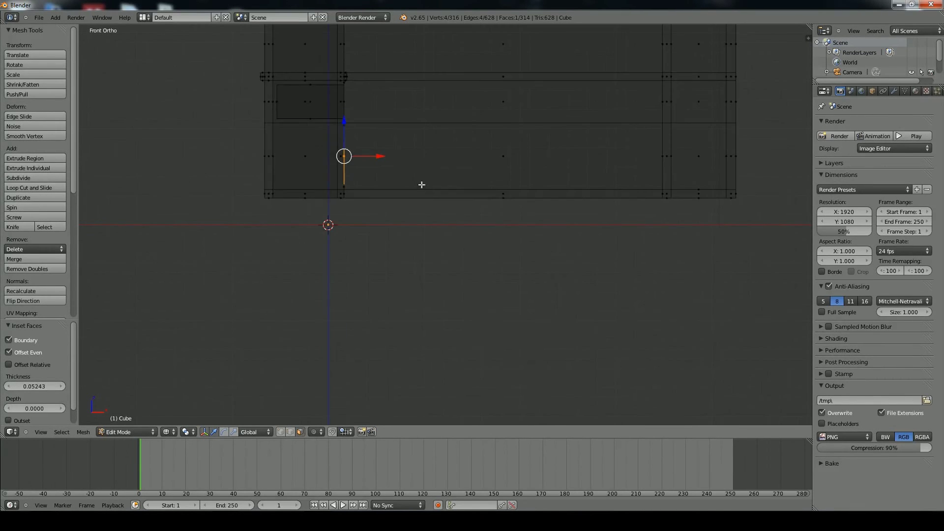
shift+middle_drag(421, 183, 458, 234)
key(e)
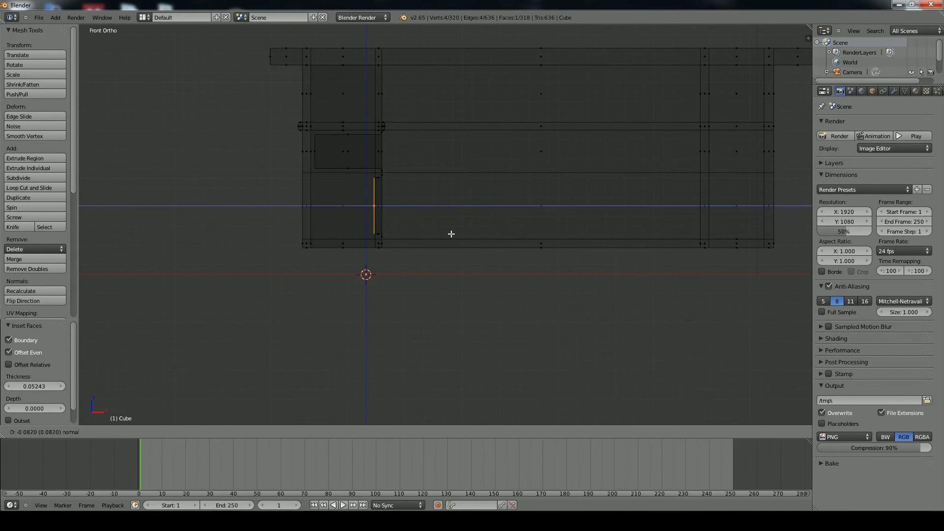
click(452, 234)
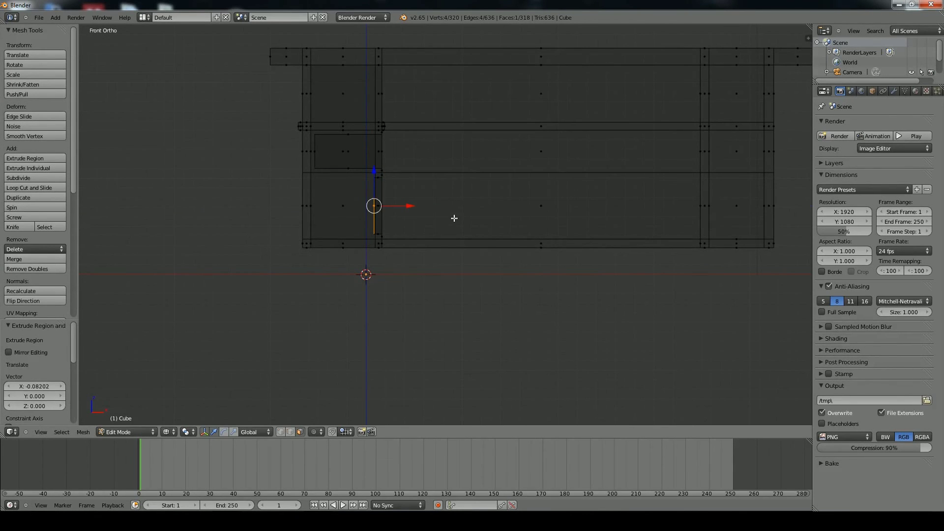
middle_drag(452, 217, 353, 223)
- Inset the recessed face with a thin 0.01787 border
key(z)
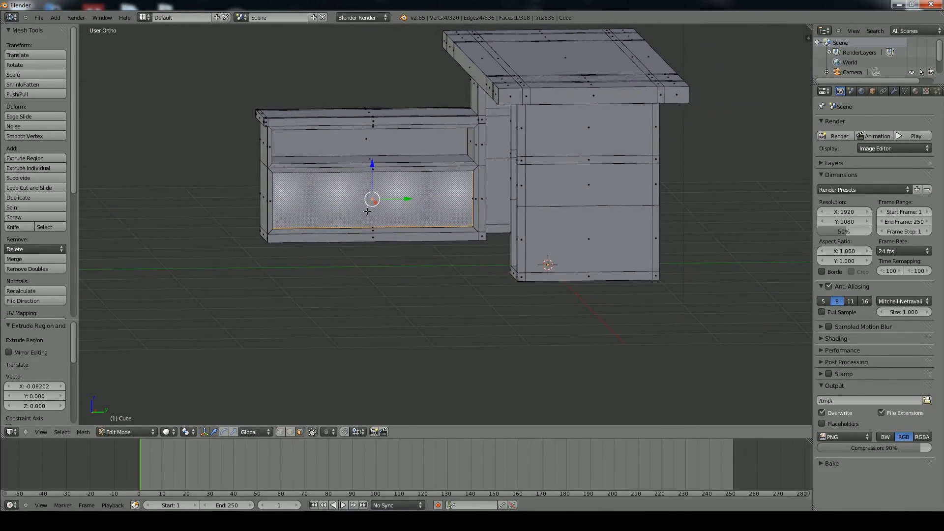
key(i)
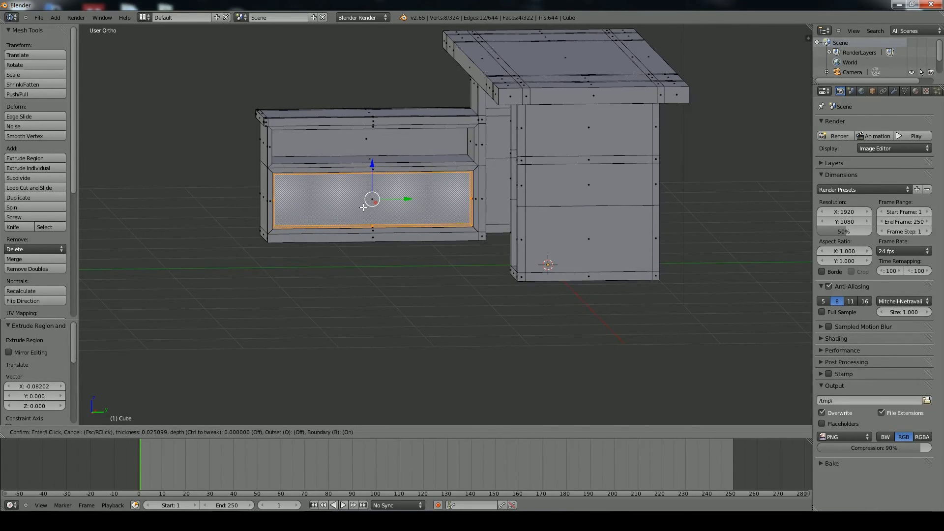
click(365, 207)
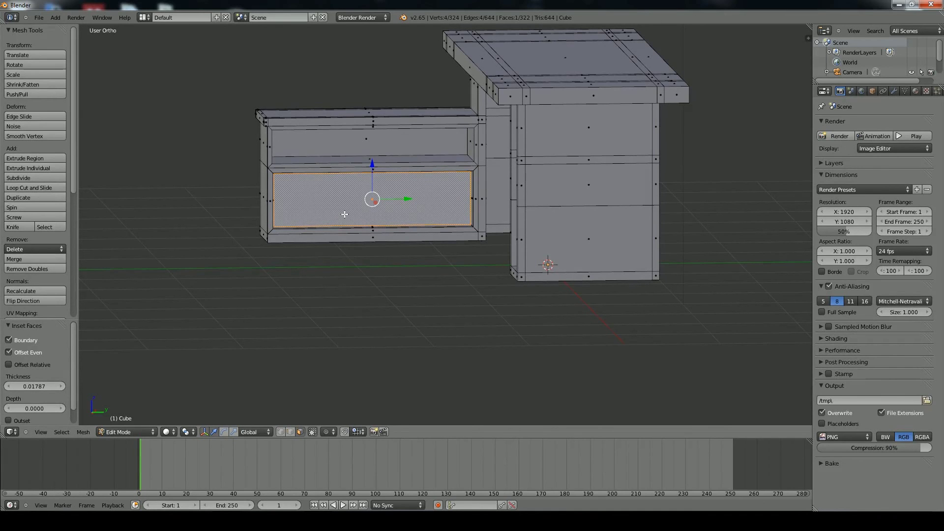
- Extrude the inner face 0.0564 outward as the drawer front, back in solid perspective
key(KP_1)
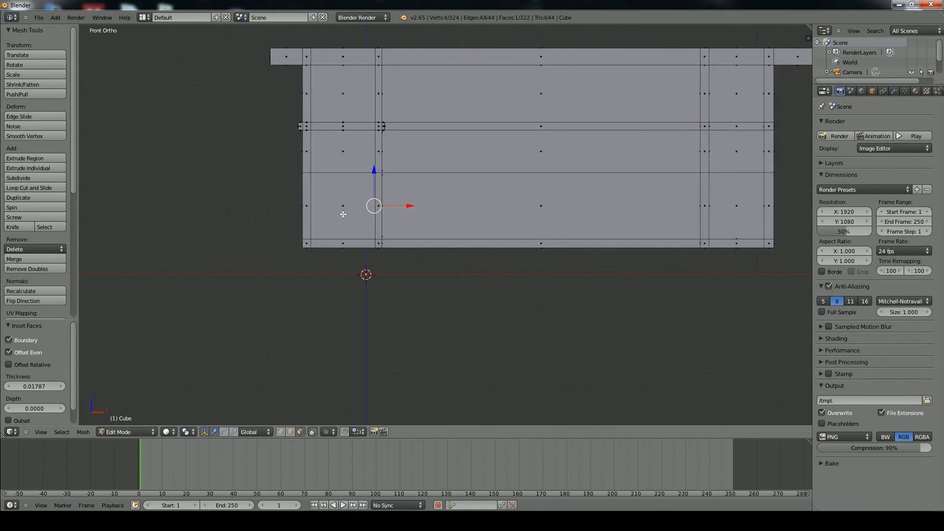
key(z)
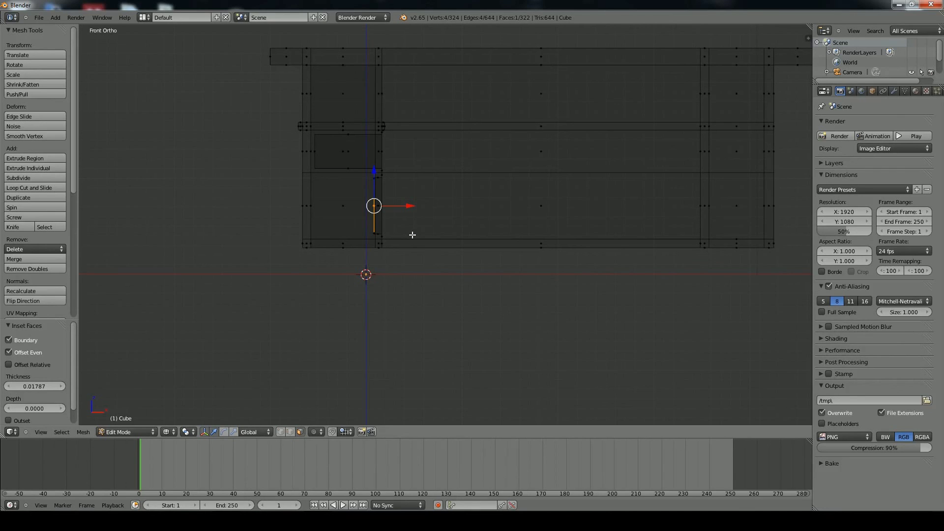
key(e)
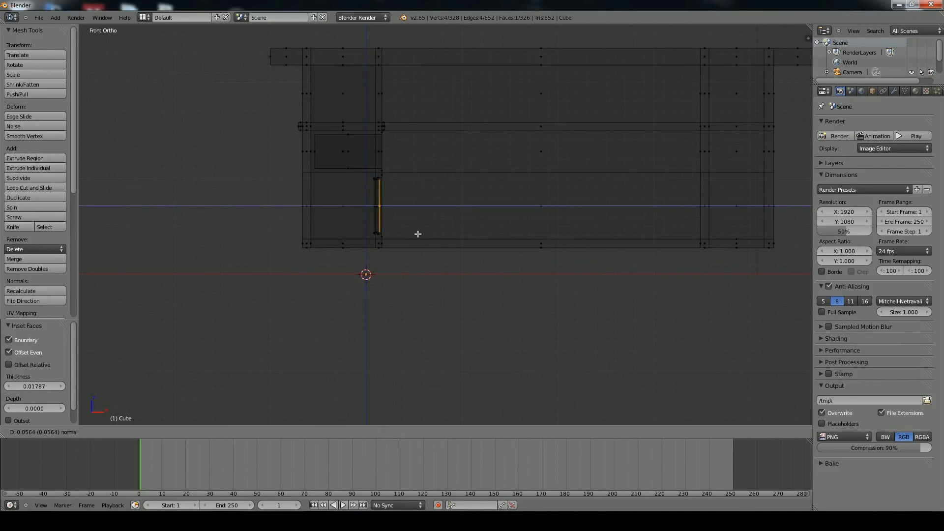
click(418, 234)
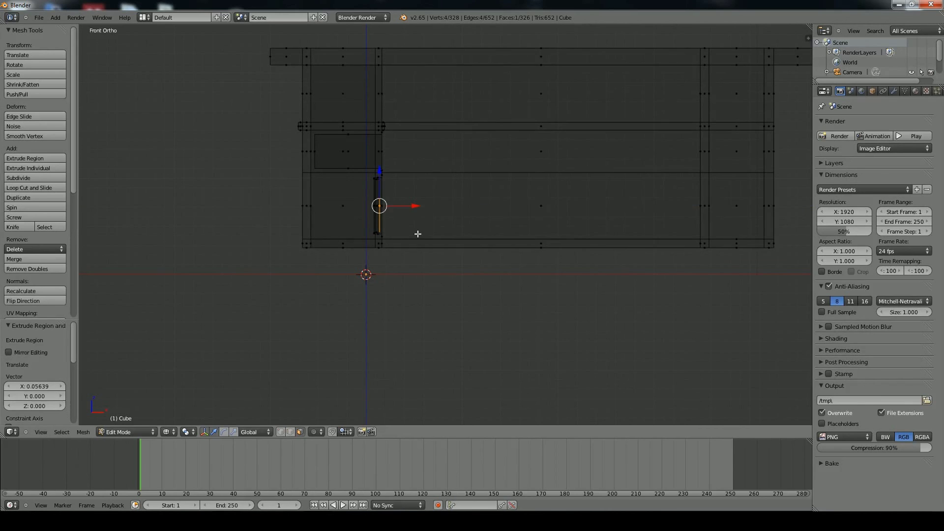
middle_drag(451, 249, 437, 252)
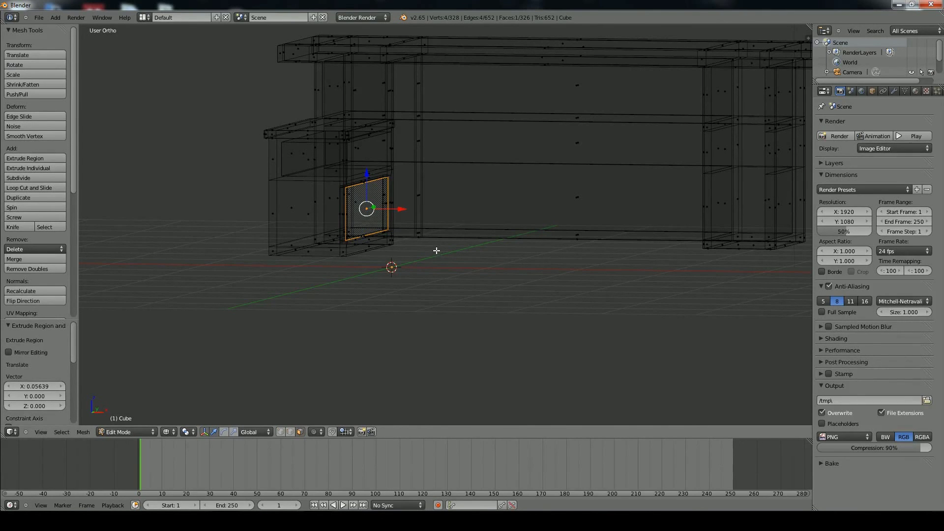
key(KP_5)
key(KP_5)
key(z)
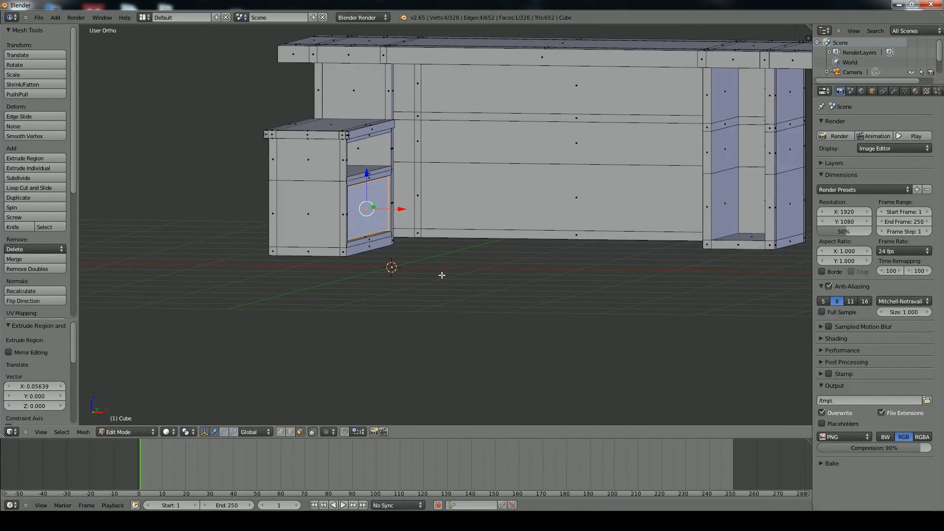
key(KP_5)
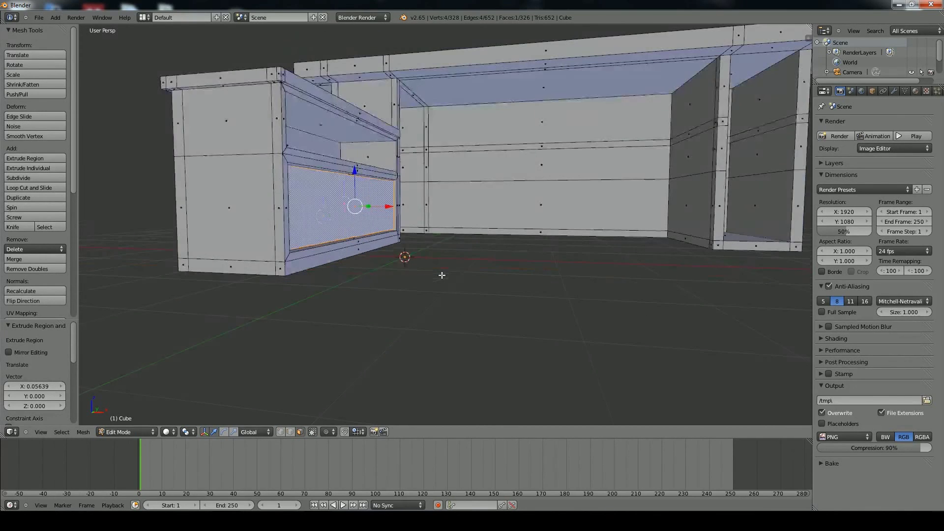
scroll(442, 275, down, 6)
- Deselect all, return to Object Mode and orbit around the finished desk and side table
key(a)
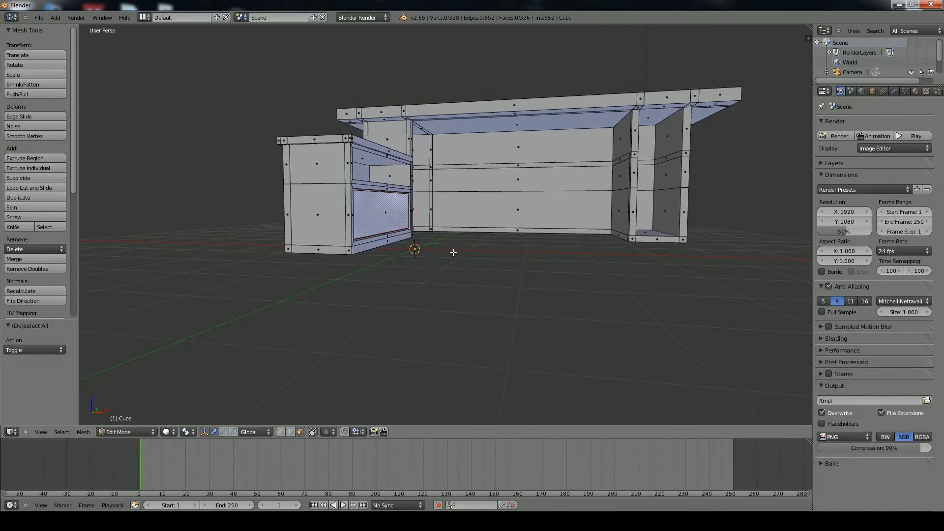
scroll(442, 259, up, 2)
scroll(443, 259, down, 1)
key(Tab)
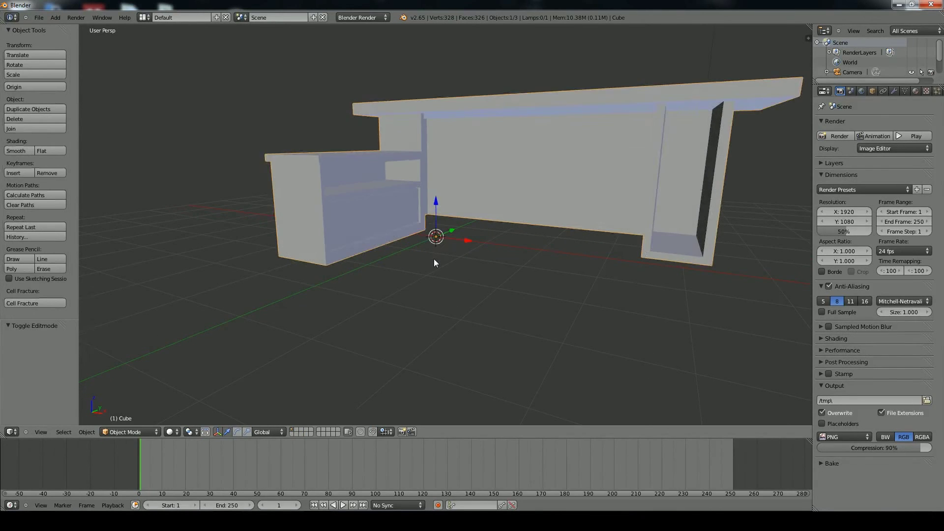
scroll(433, 258, down, 2)
middle_drag(434, 263, 408, 281)
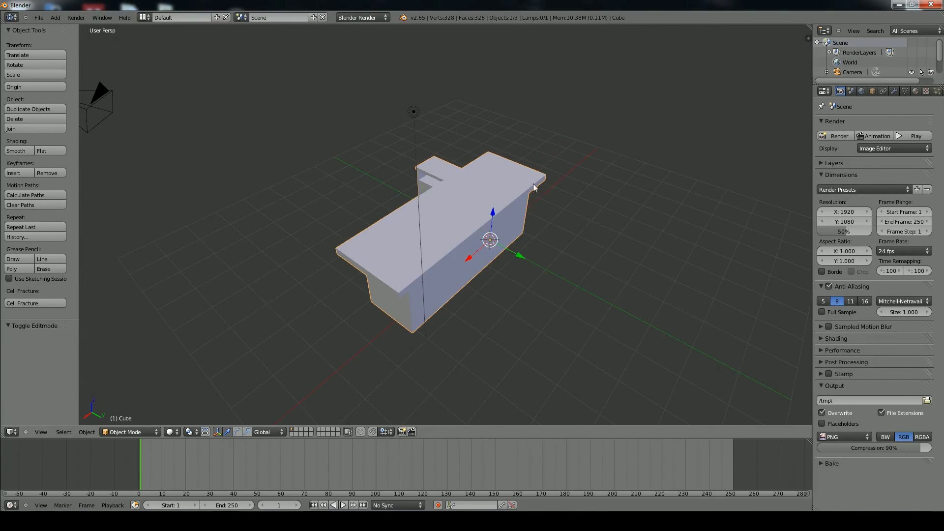
middle_drag(484, 258, 523, 221)
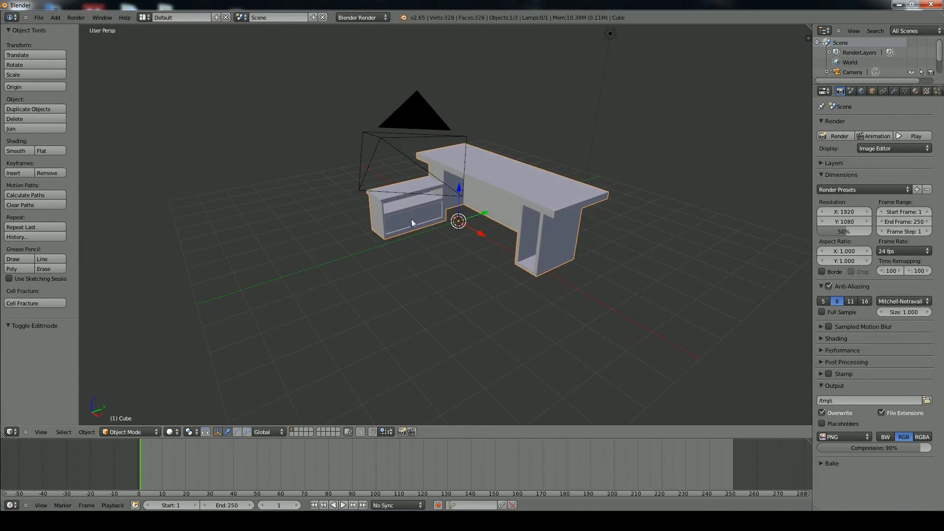
middle_drag(412, 229, 493, 237)
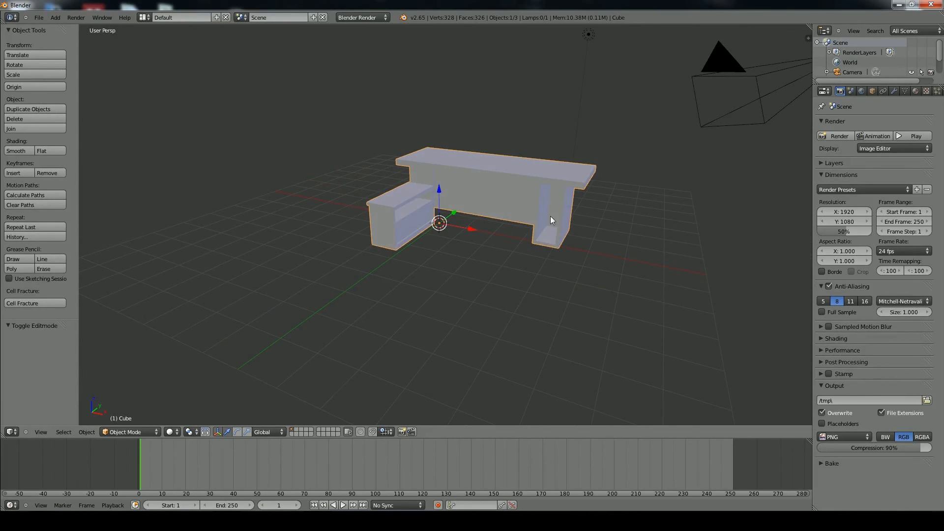